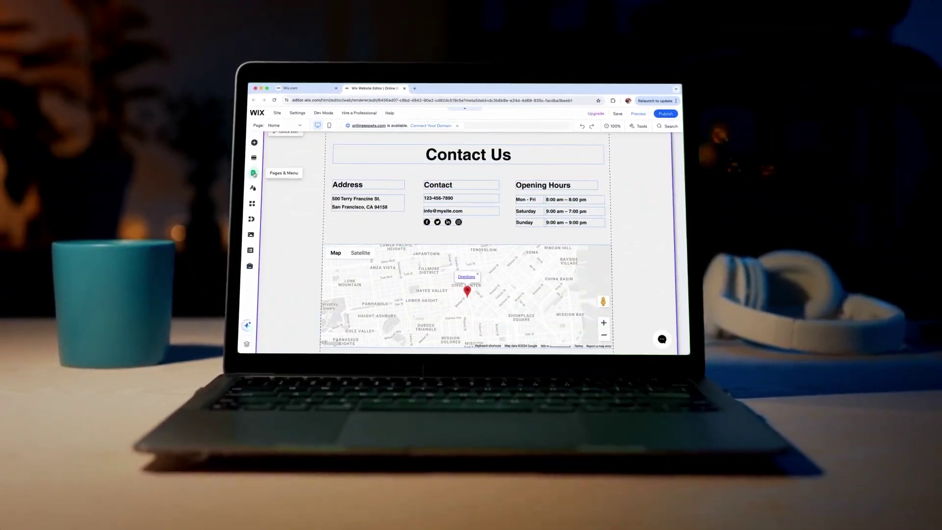
# Open the options menu for the 'Empower Your Online Business' hero strip on the homepage
pyautogui.click(253, 173)
pyautogui.click(253, 188)
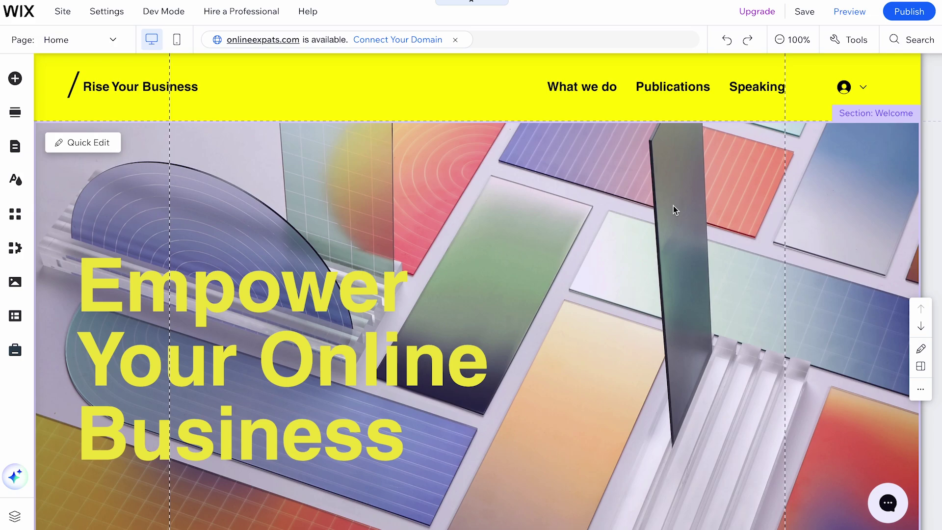
pyautogui.rightClick(673, 205)
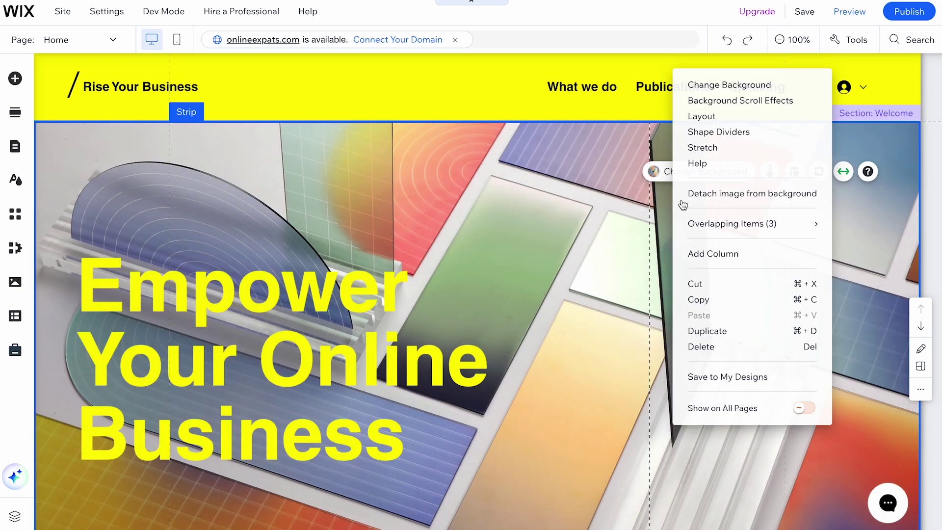
# Use the site switcher to go back to editing the Online Business site's homepage
pyautogui.click(731, 346)
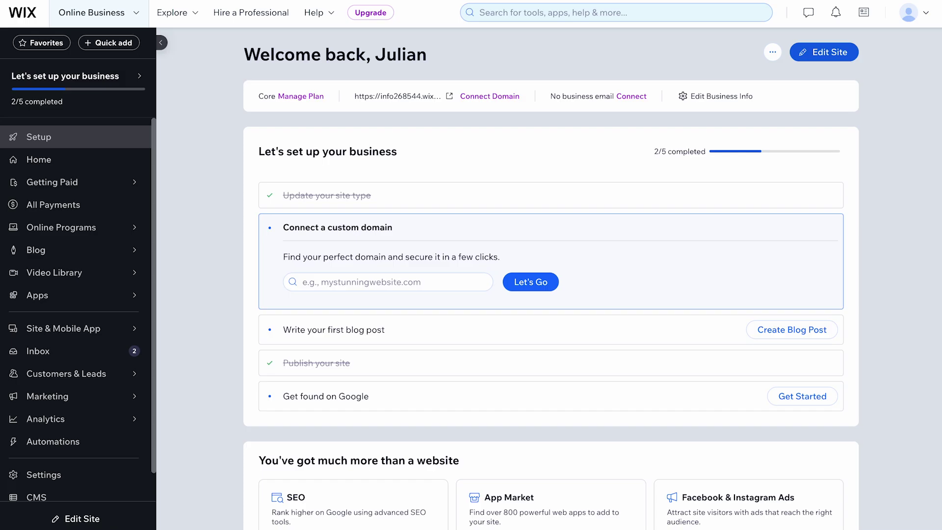
pyautogui.click(131, 16)
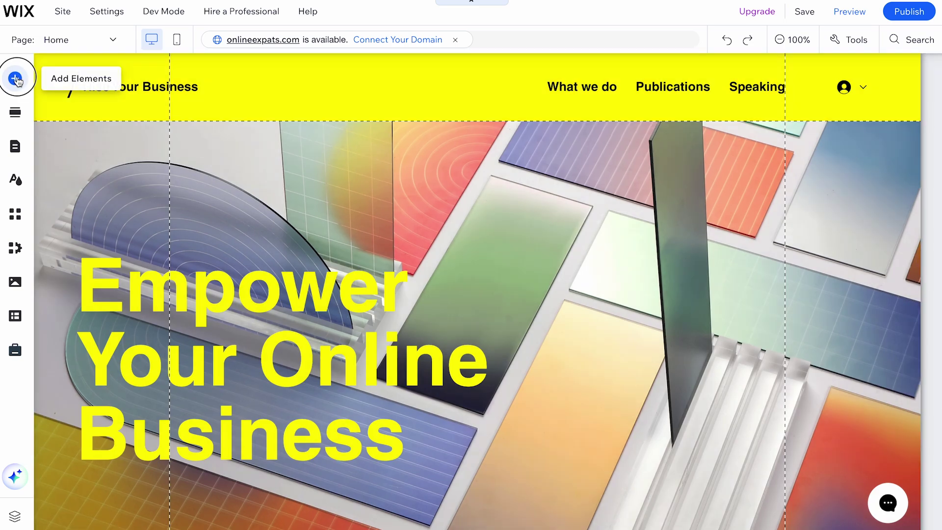
# Place the red SALE design from Box > Hover Boxes on the hero, beside the headline
pyautogui.click(15, 78)
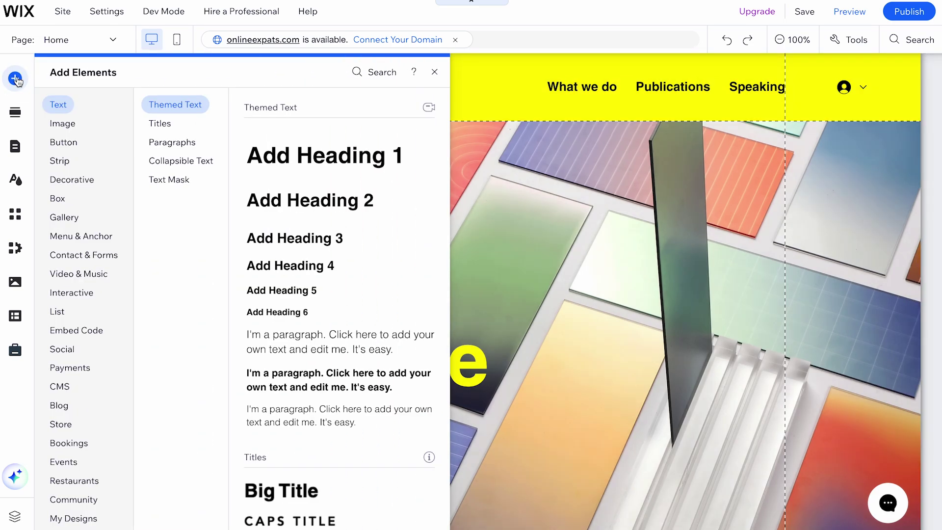
pyautogui.moveTo(81, 237)
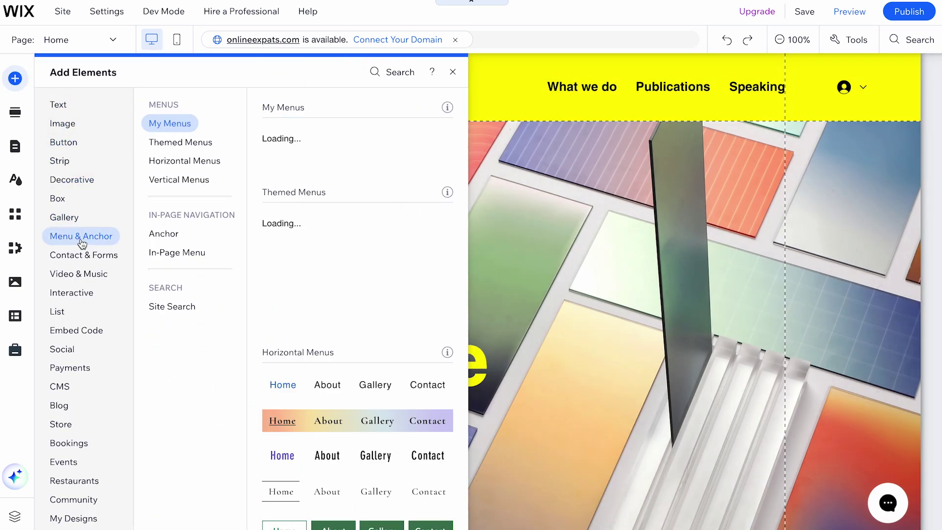
pyautogui.moveTo(76, 214)
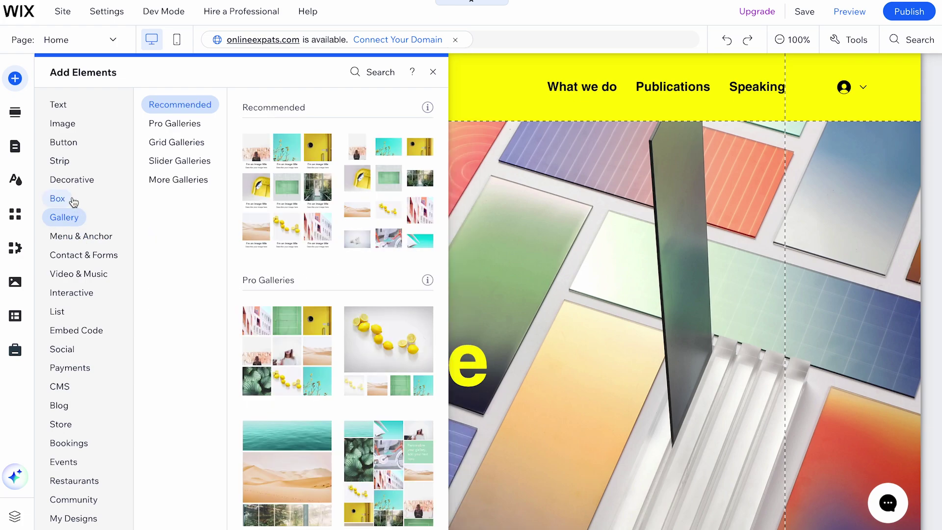
pyautogui.click(162, 145)
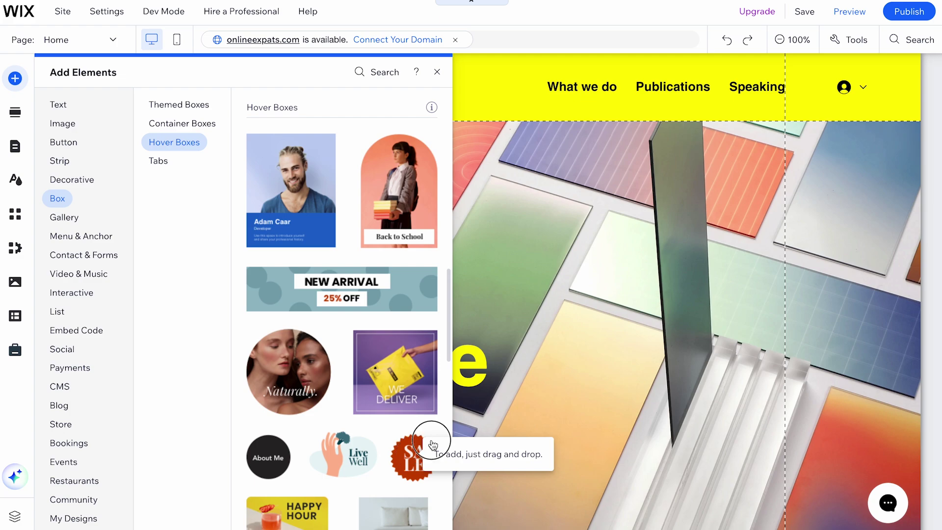
pyautogui.moveTo(446, 427); pyautogui.dragTo(588, 293)
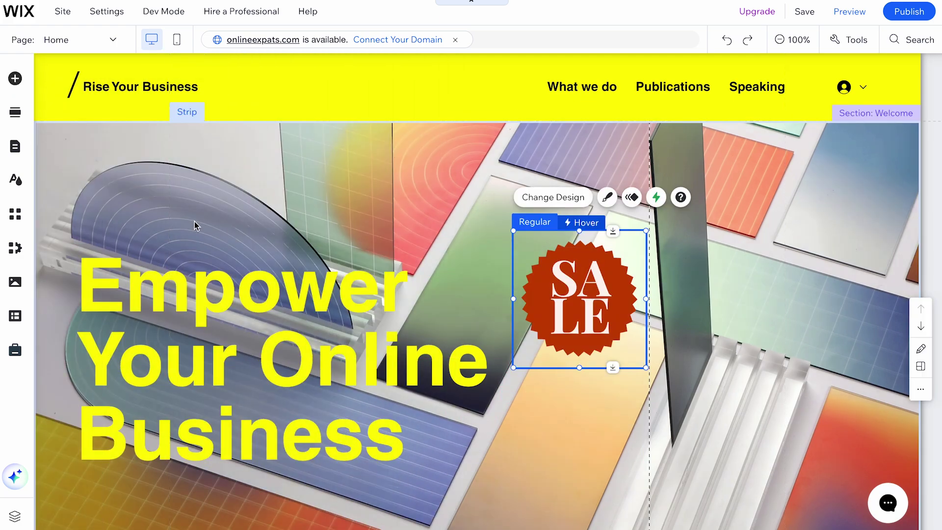
# Add the Contact Us section design with map below the hero, then bring up the pages list
pyautogui.click(19, 121)
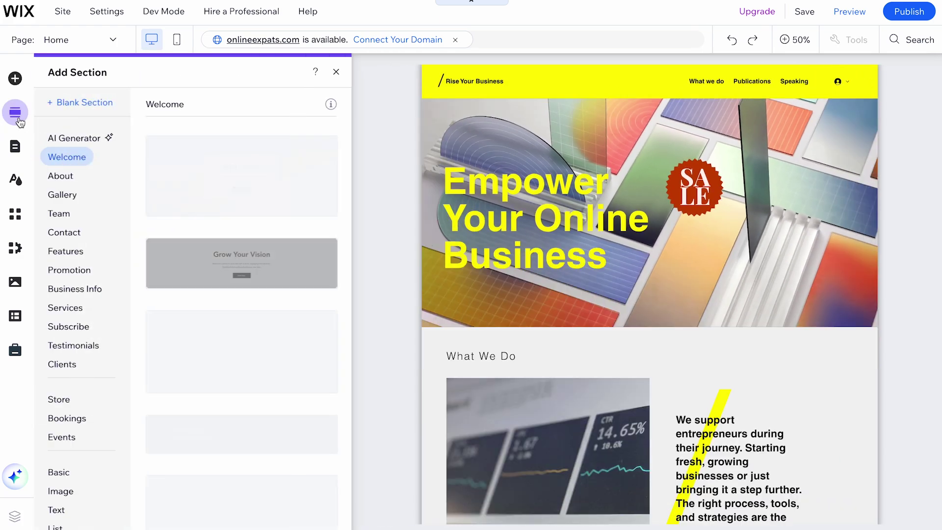
pyautogui.click(72, 233)
pyautogui.moveTo(249, 297); pyautogui.dragTo(590, 350)
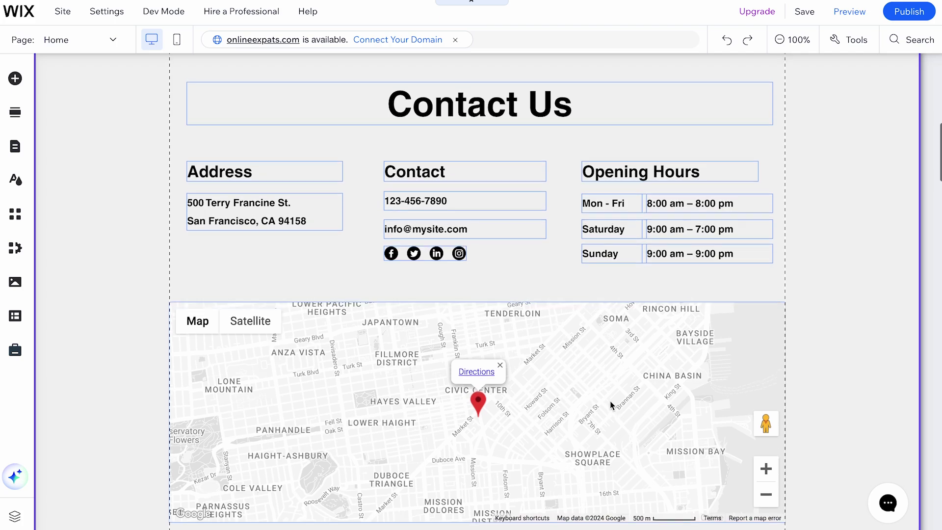
pyautogui.click(16, 147)
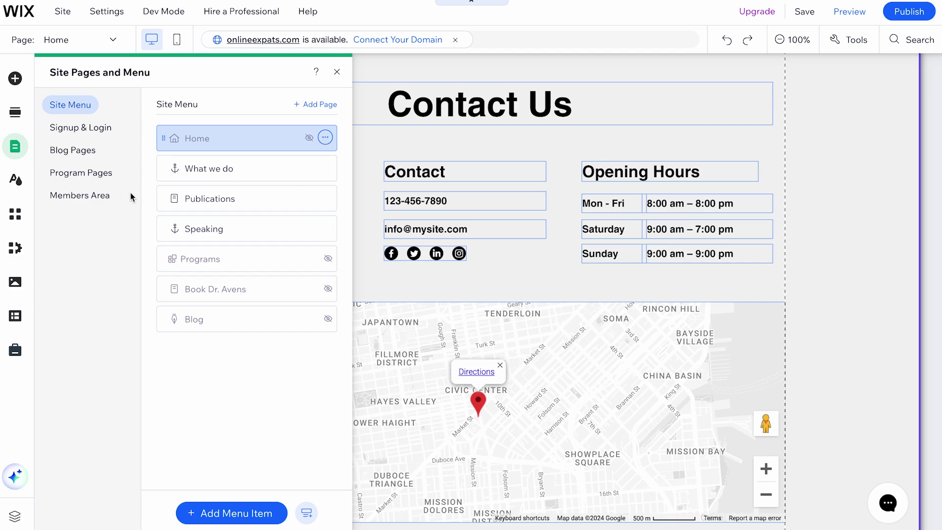
pyautogui.click(16, 179)
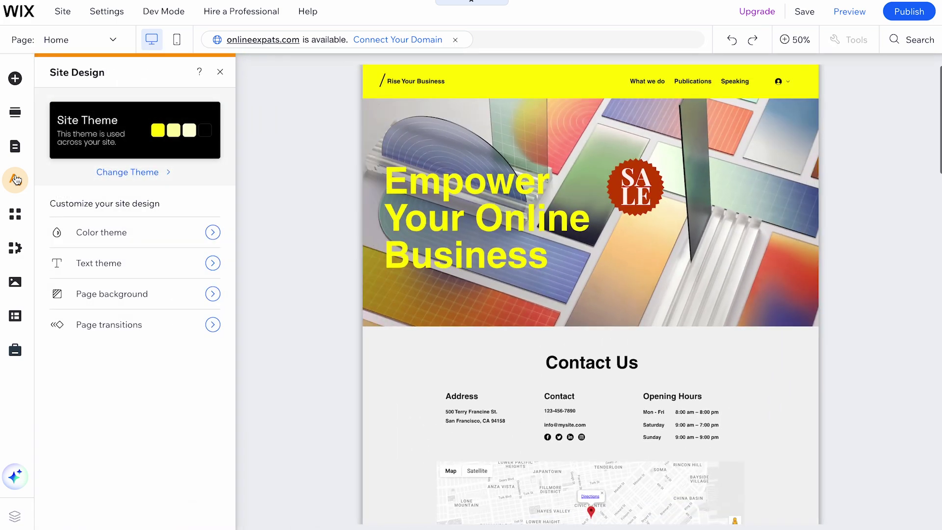
pyautogui.click(115, 173)
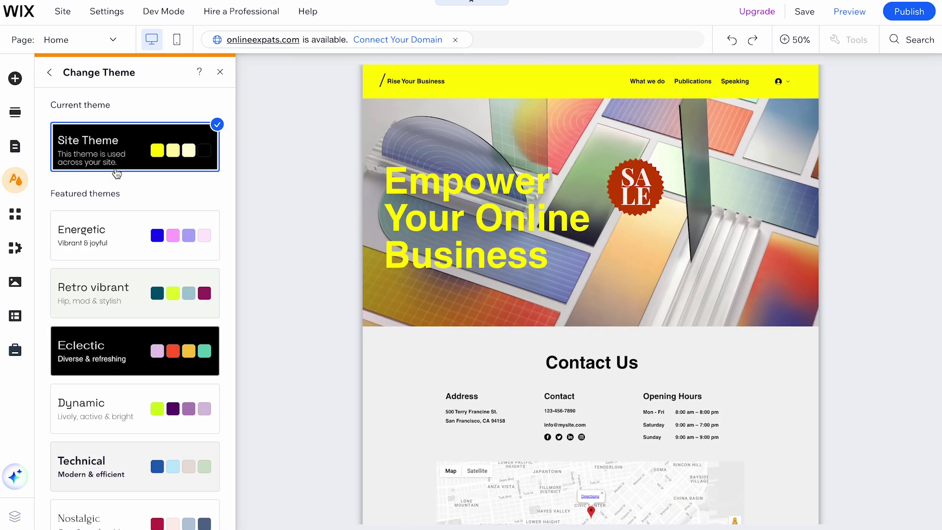
pyautogui.click(109, 235)
pyautogui.click(117, 463)
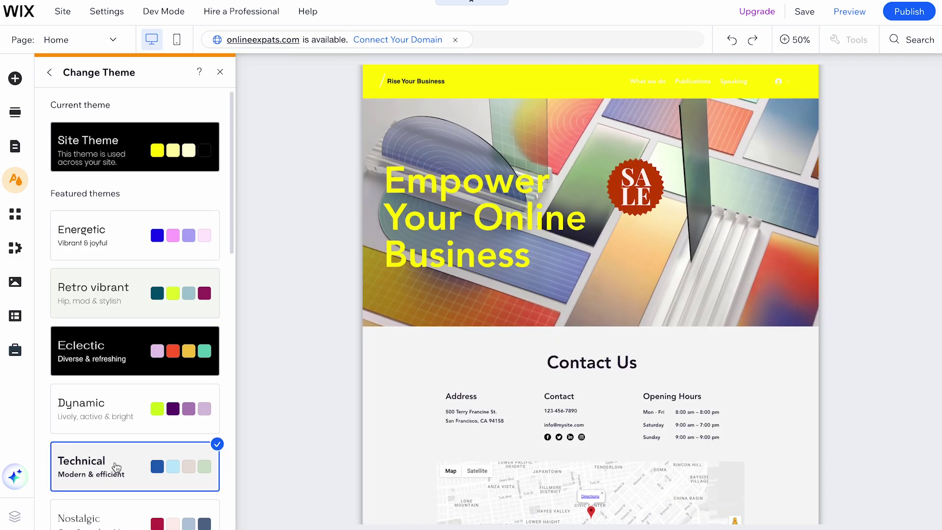
pyautogui.click(105, 375)
pyautogui.click(98, 151)
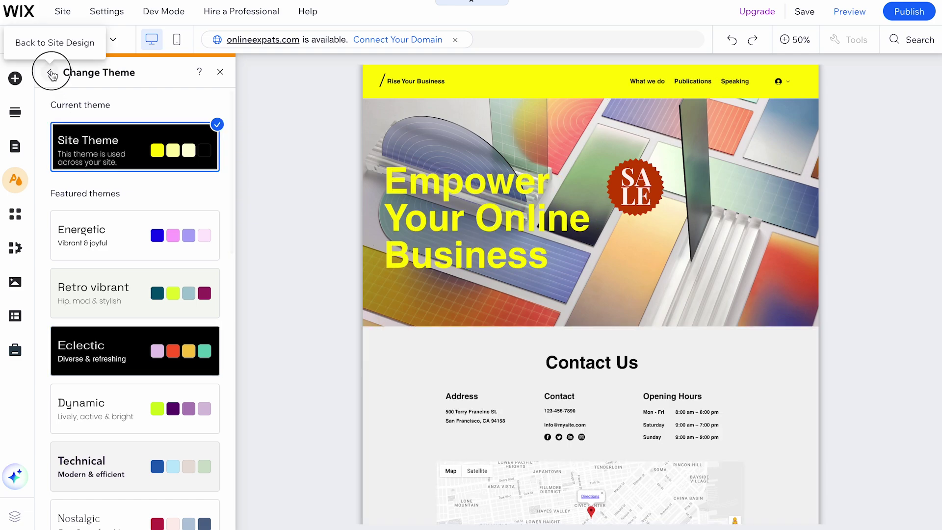
pyautogui.click(49, 73)
pyautogui.click(212, 232)
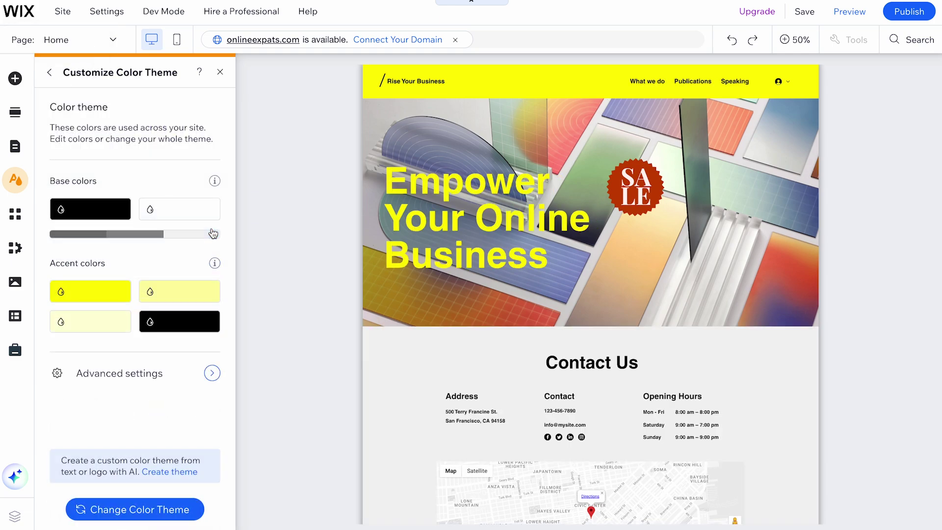
pyautogui.click(50, 72)
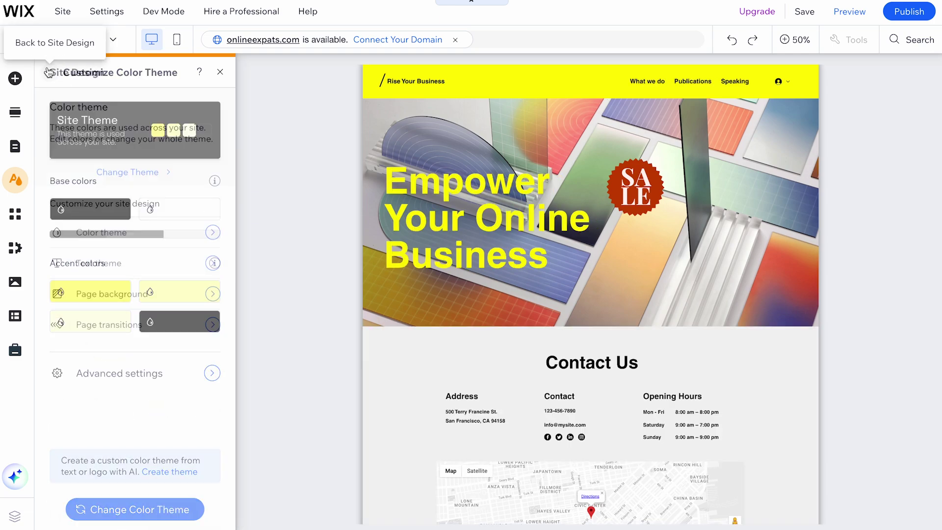
pyautogui.click(108, 281)
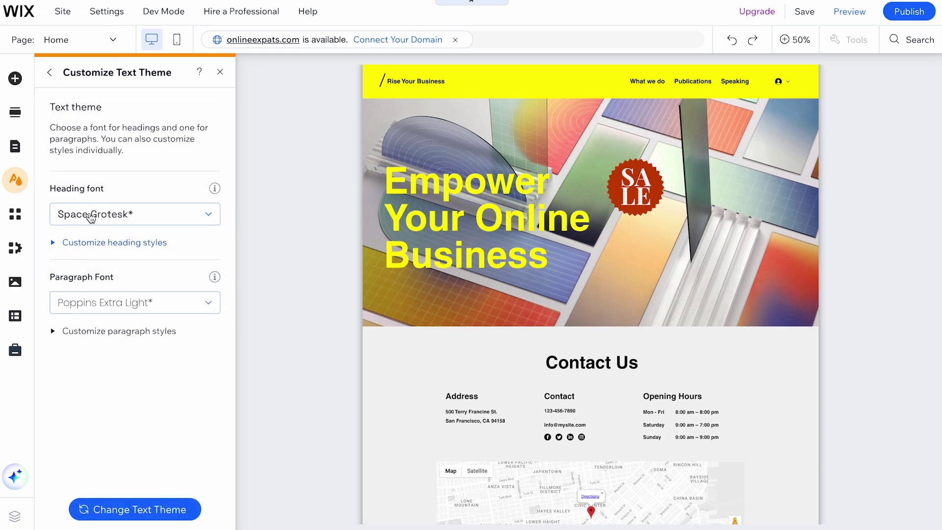
pyautogui.click(50, 72)
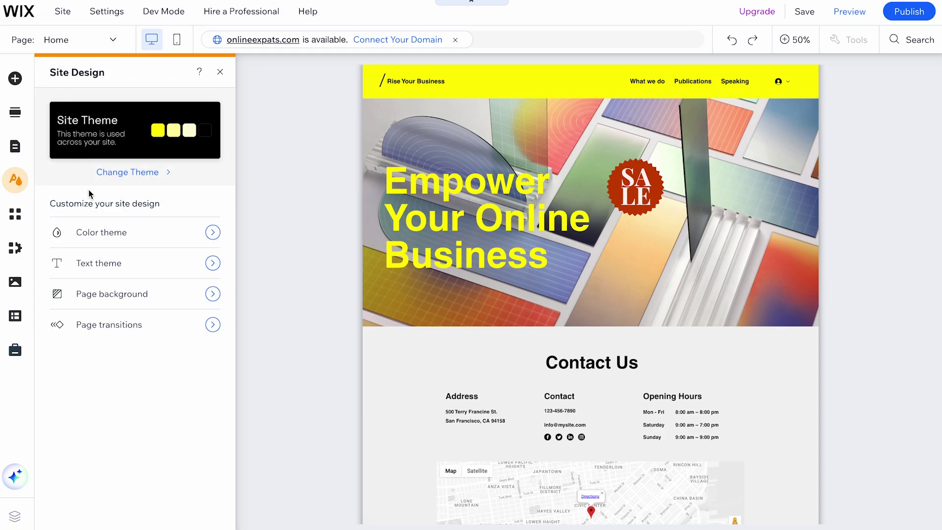
pyautogui.click(113, 296)
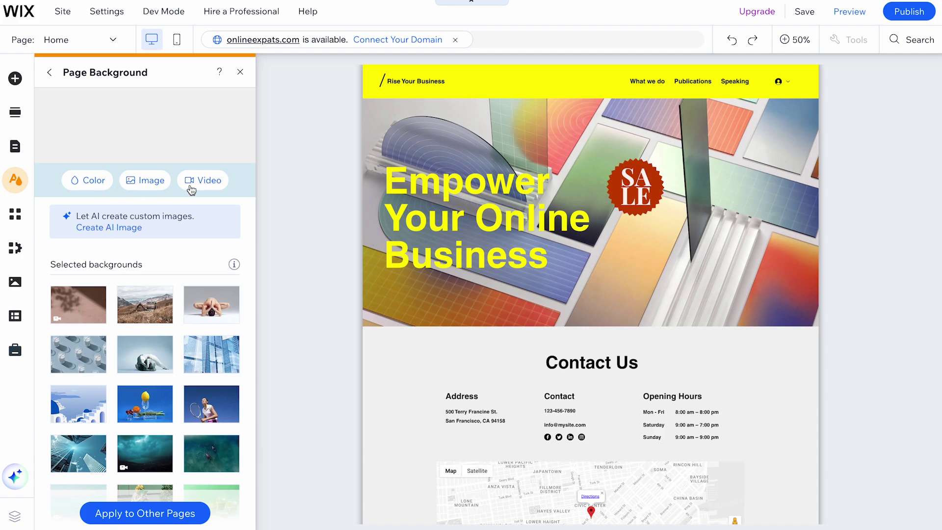
pyautogui.click(49, 73)
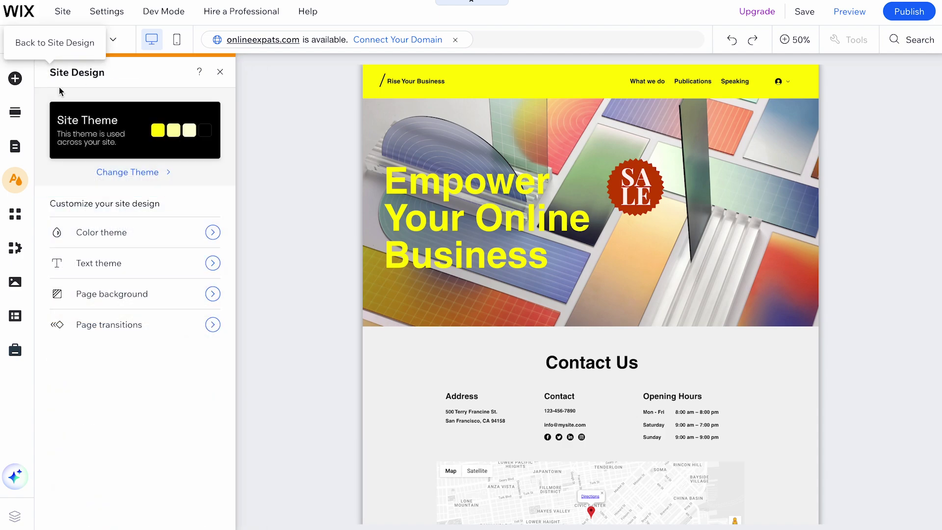
pyautogui.click(122, 325)
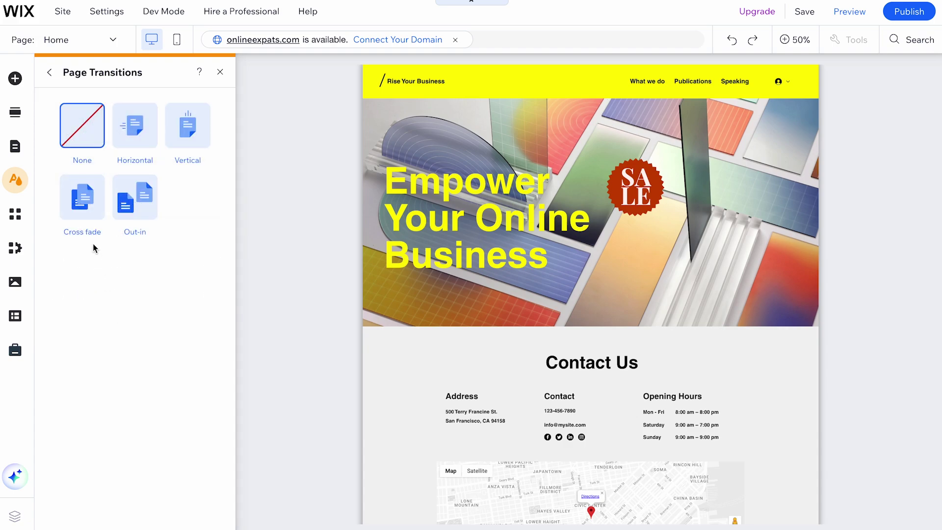
pyautogui.click(50, 72)
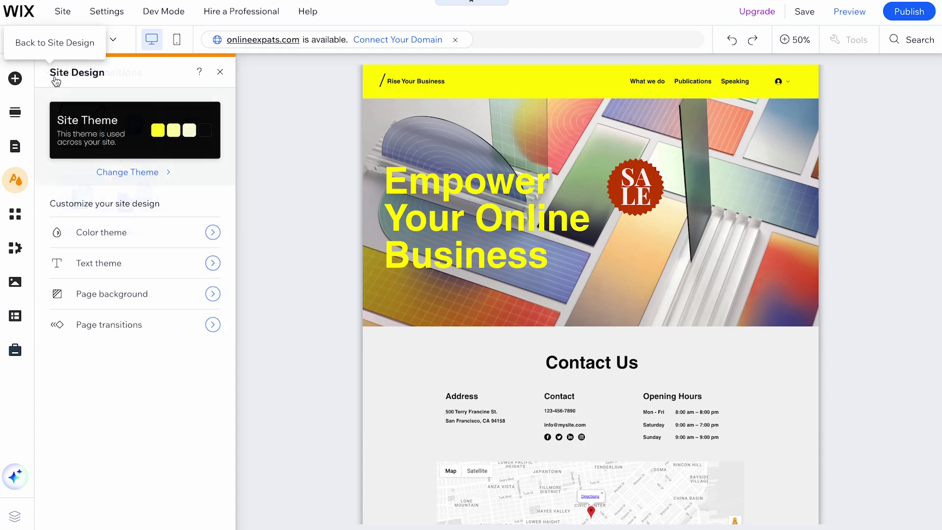
pyautogui.click(16, 217)
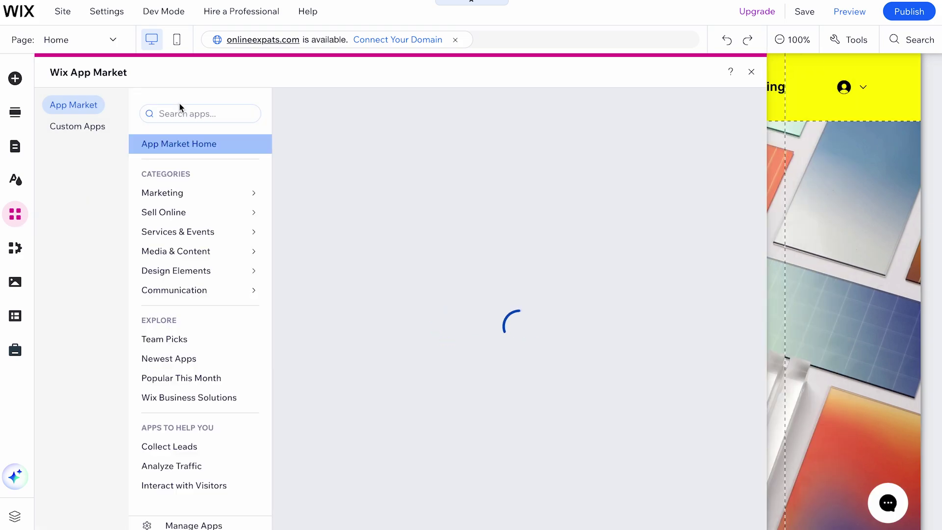
# Search the App Market for 'Multil' and bring up the My Business apps list
pyautogui.click(179, 113)
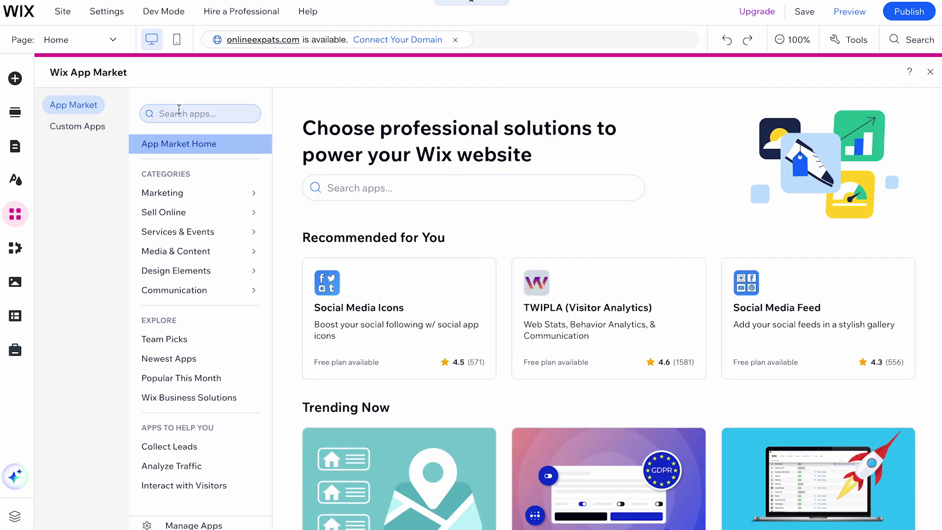
pyautogui.write('Multil')
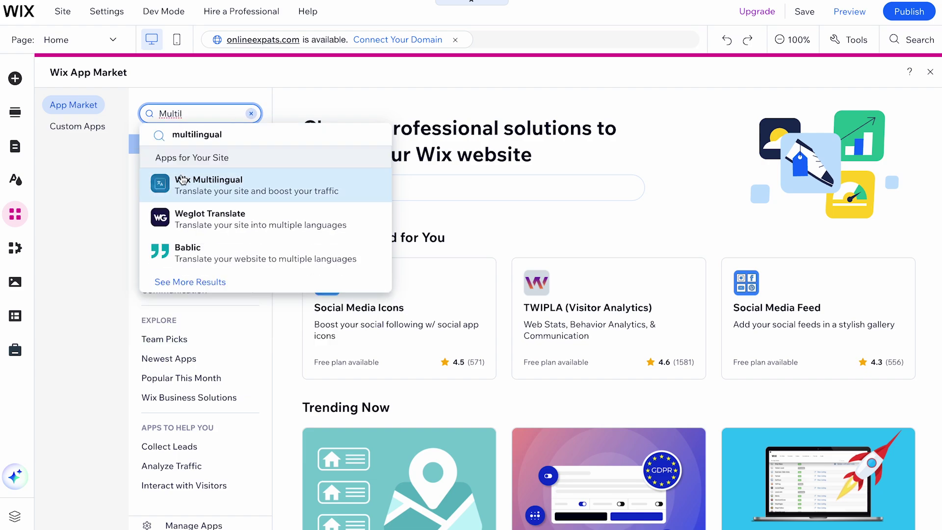
pyautogui.click(15, 247)
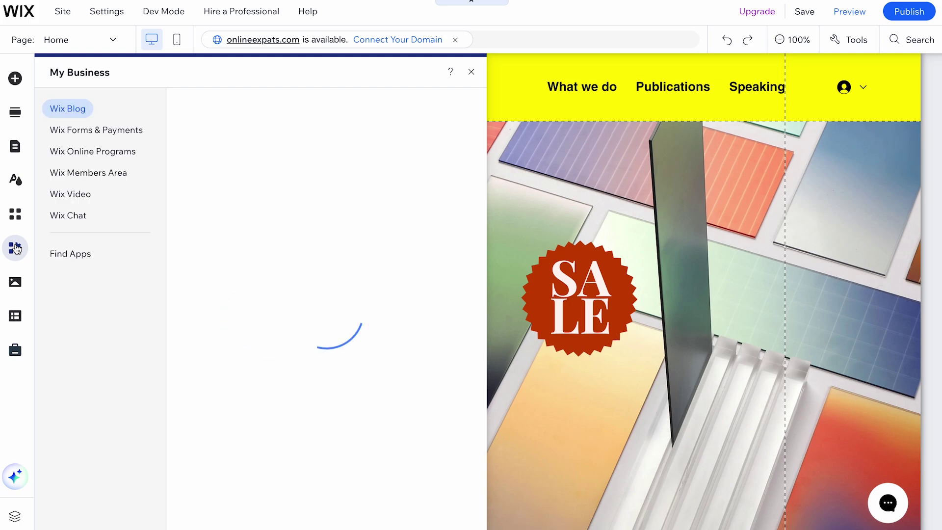
# Review the Forms & Payments and Members Area apps, then show the site's Media files
pyautogui.click(86, 135)
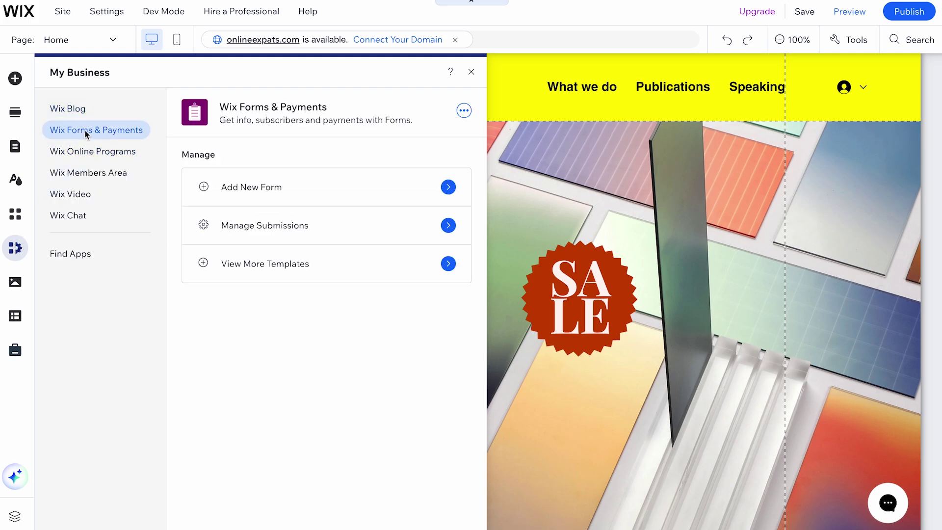
pyautogui.click(81, 170)
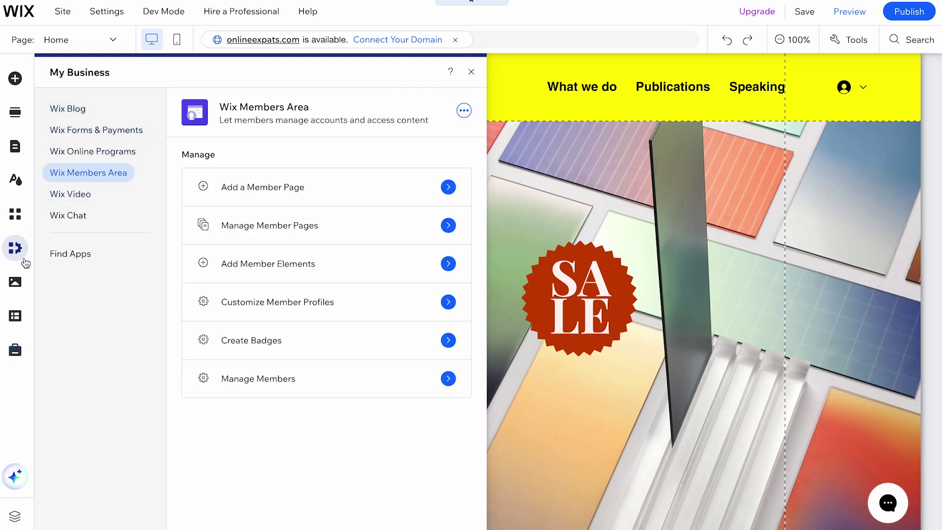
pyautogui.click(15, 282)
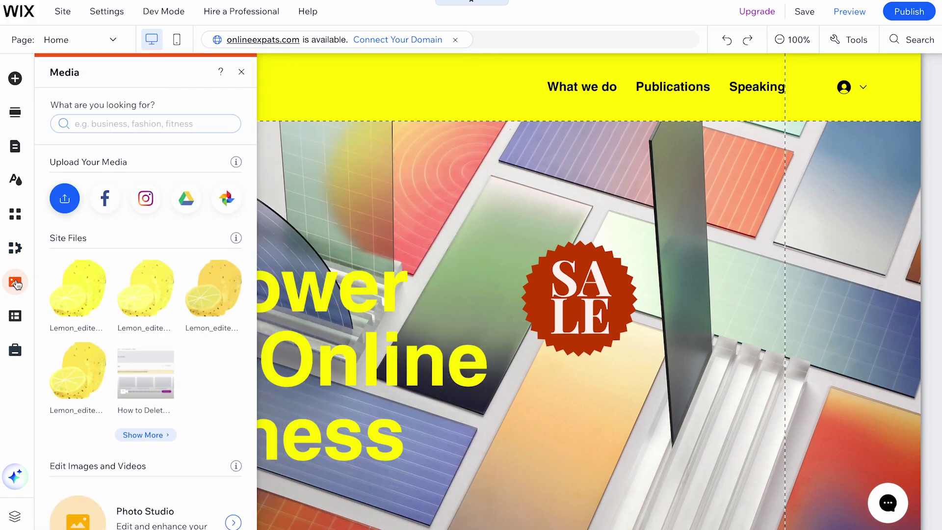
# Open and dismiss the Upload Media window, then close the media file browser
pyautogui.click(69, 199)
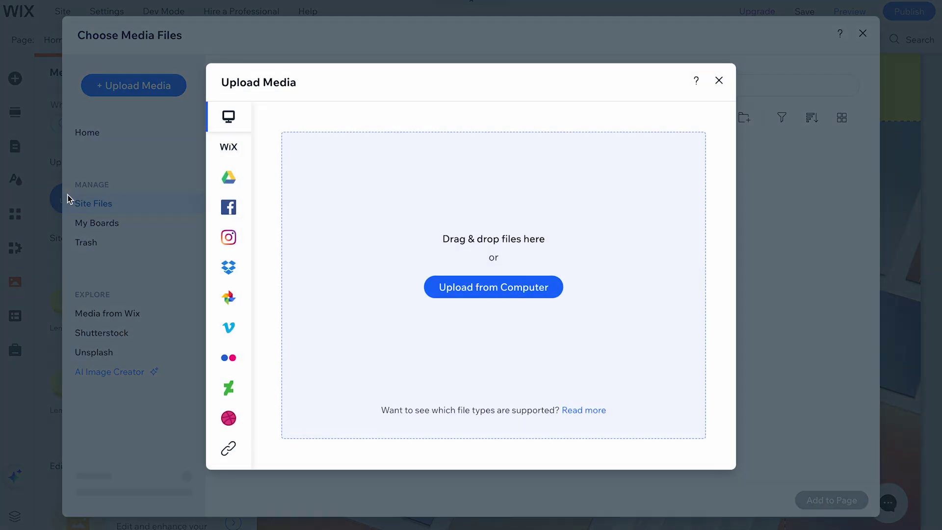
pyautogui.click(719, 81)
pyautogui.click(864, 33)
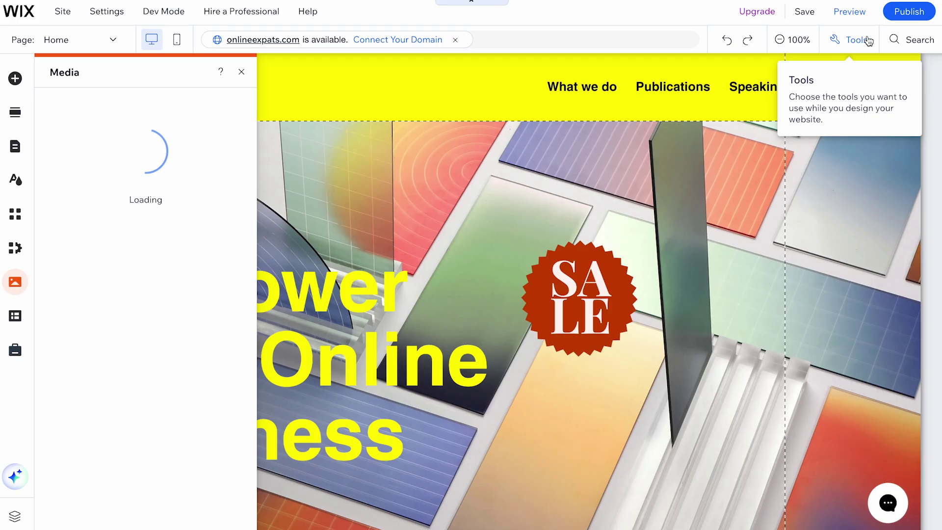
# Look over the CMS and Marketing & SEO Facebook Ads options, then show the AI Tools panel
pyautogui.click(15, 315)
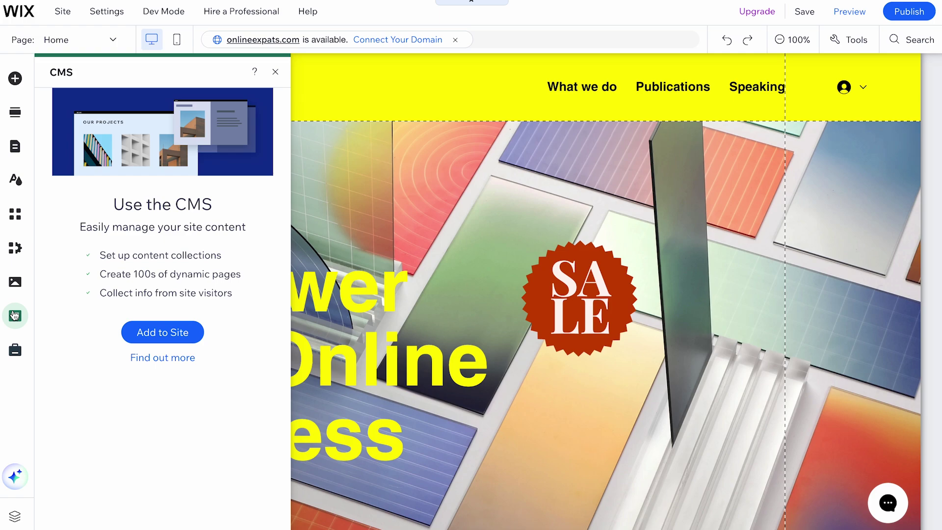
pyautogui.click(15, 352)
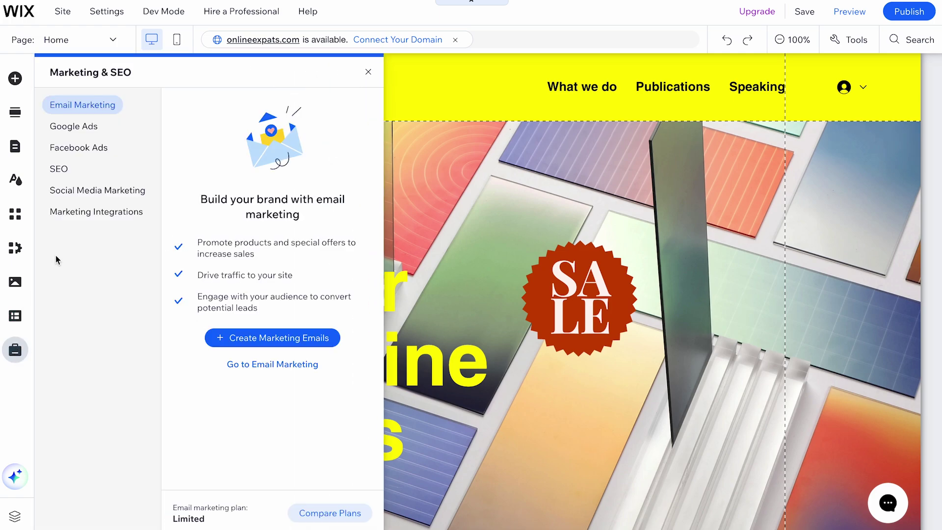
pyautogui.click(85, 150)
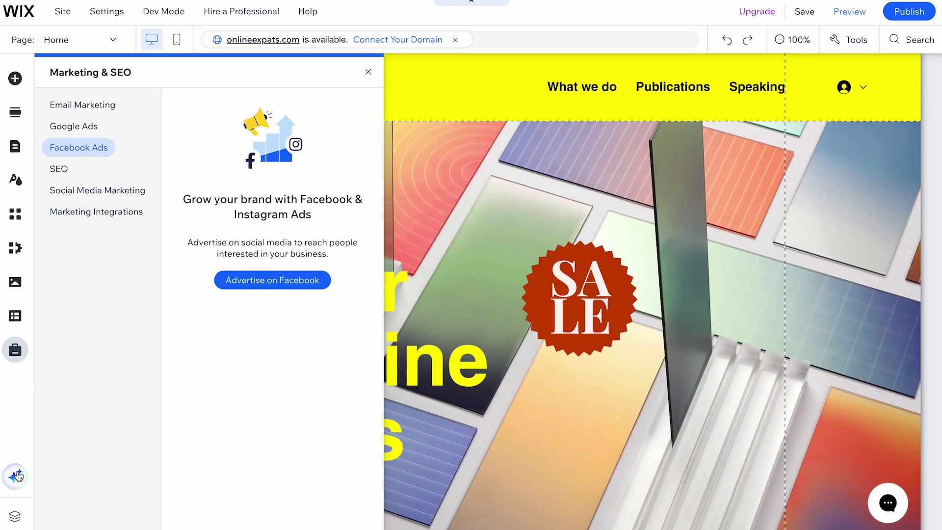
pyautogui.click(16, 476)
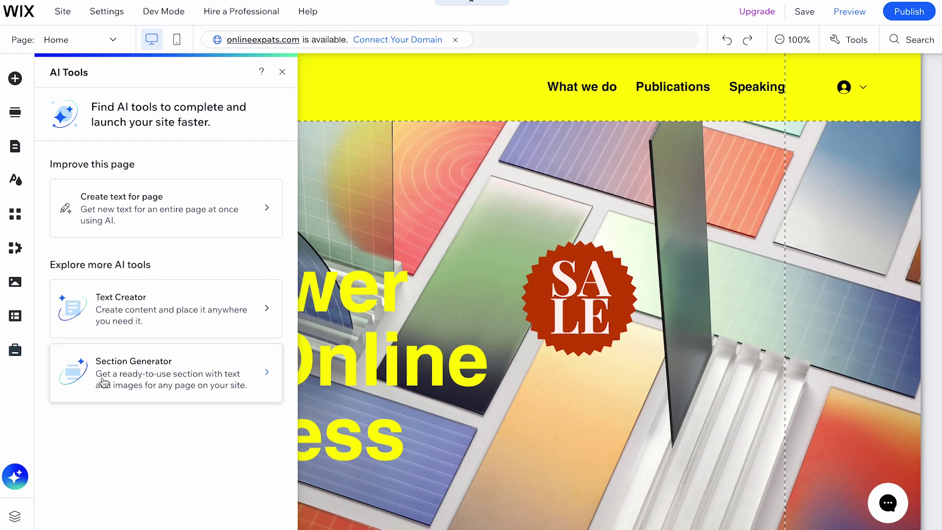
# Close the AI Tools panel and the Layers outline so the SALE-badged hero is fully visible
pyautogui.click(16, 518)
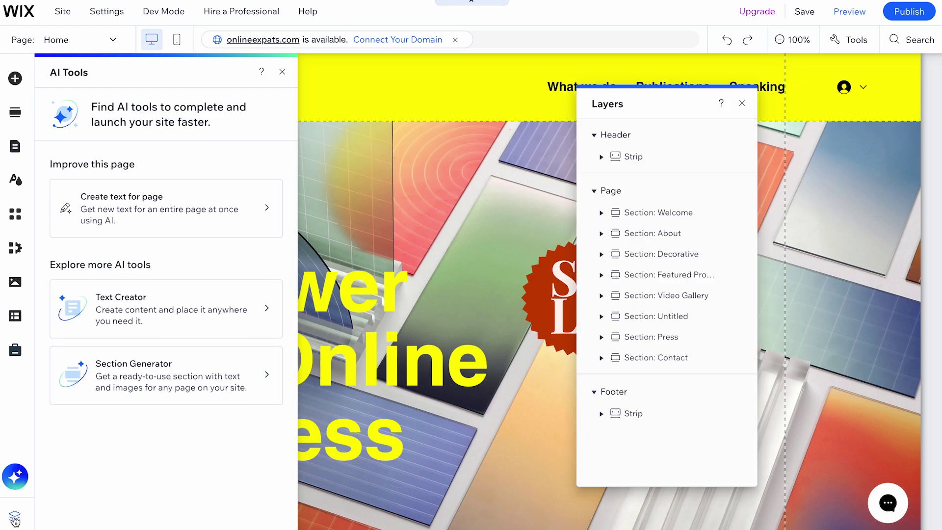
pyautogui.click(282, 72)
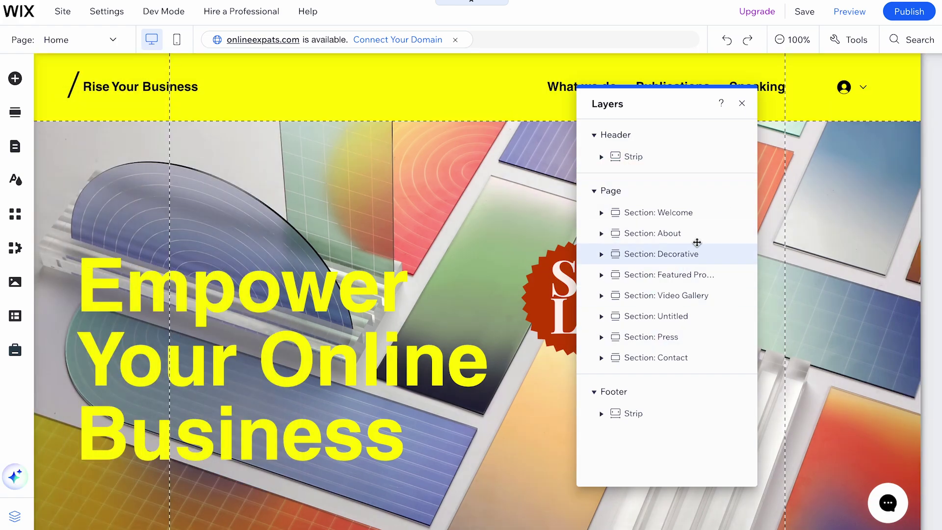
pyautogui.click(743, 104)
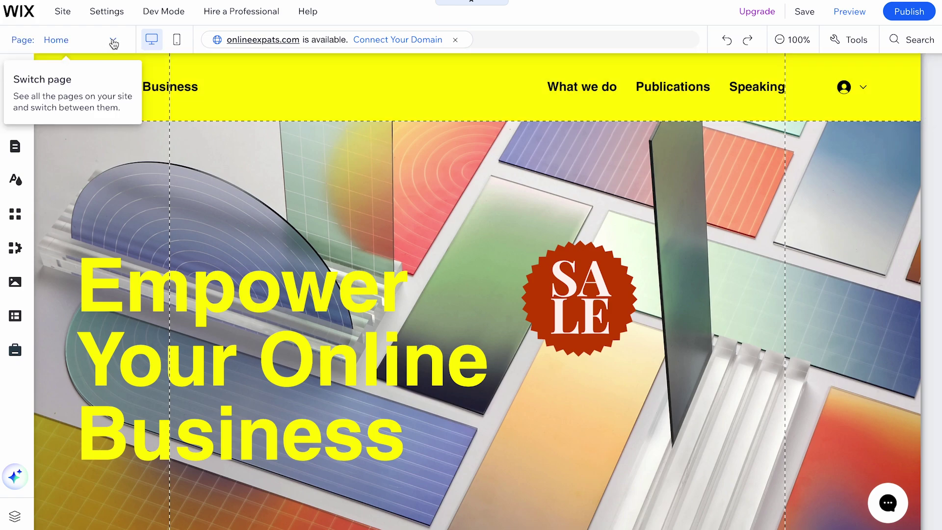
pyautogui.click(113, 42)
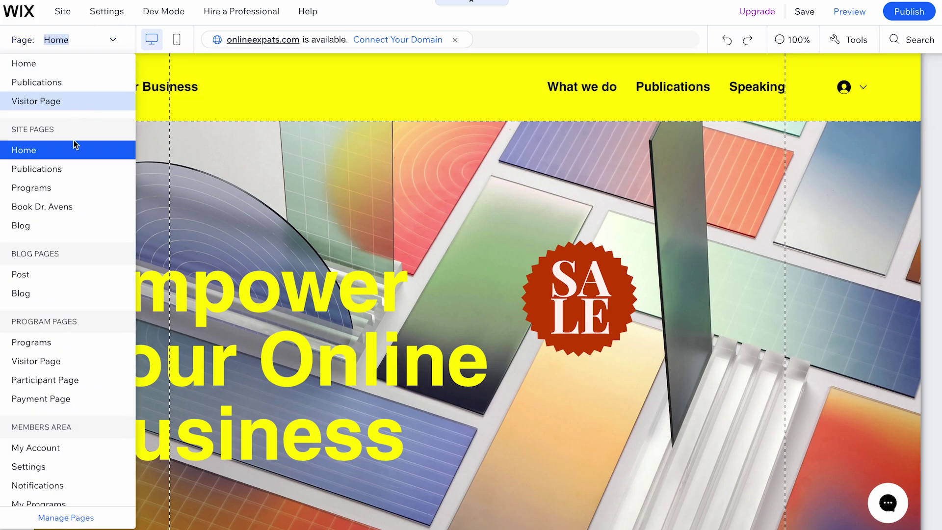
pyautogui.click(70, 169)
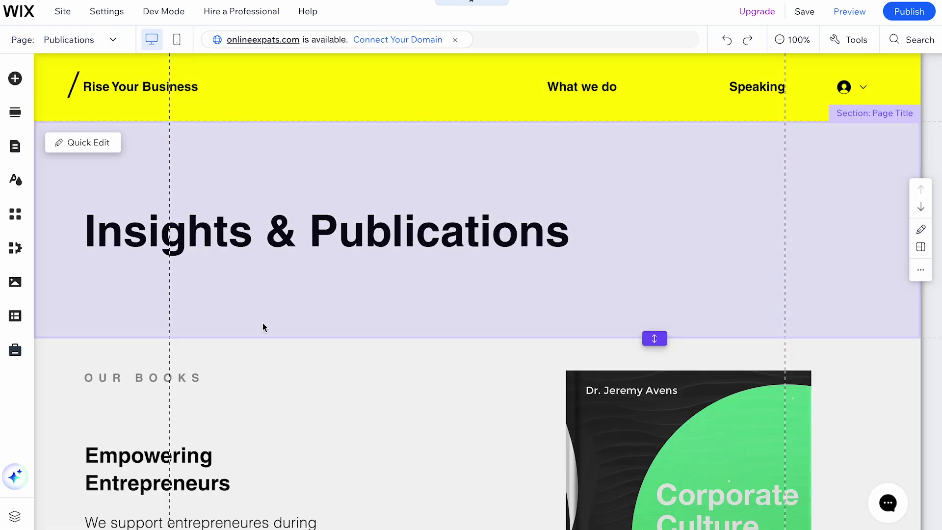
pyautogui.scroll(-15, 270, 335)
pyautogui.scroll(15, 278, 343)
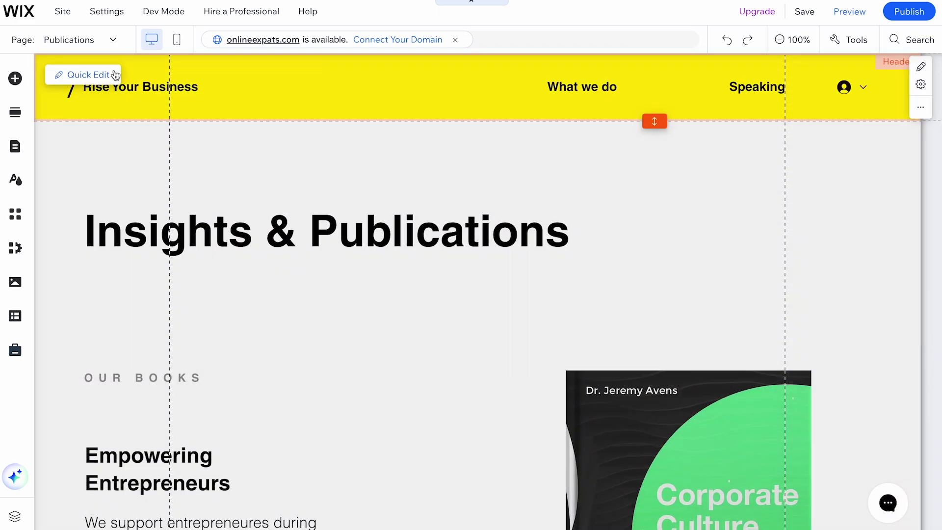
pyautogui.click(113, 41)
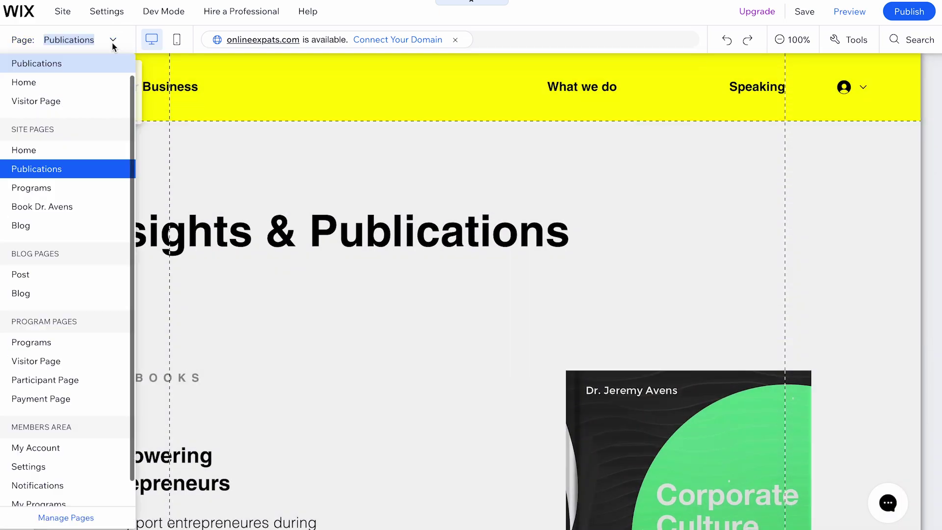
pyautogui.click(62, 154)
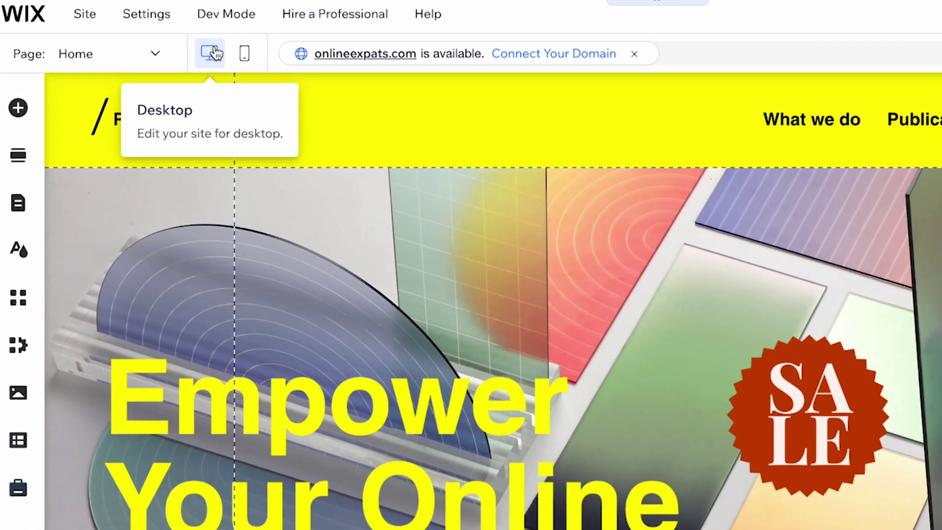
pyautogui.click(242, 57)
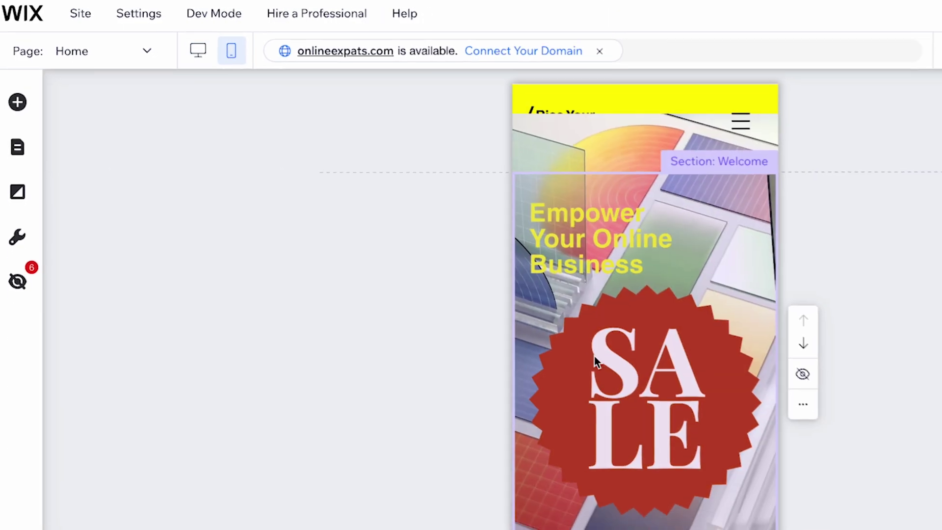
pyautogui.scroll(-10, 626, 405)
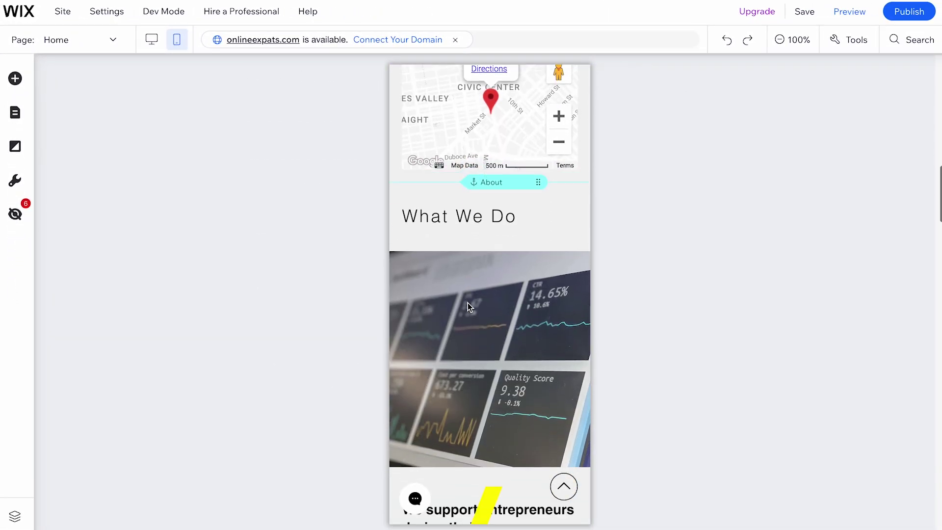
pyautogui.scroll(10, 467, 307)
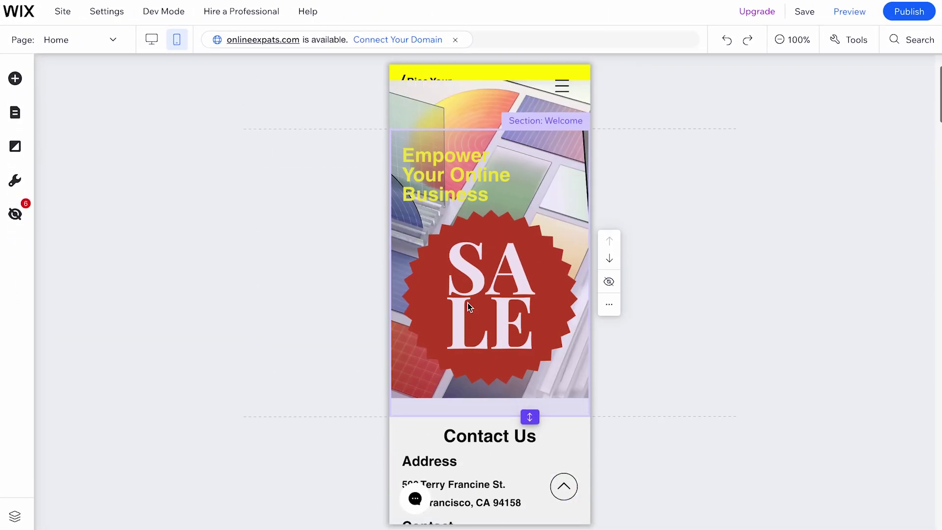
pyautogui.click(151, 40)
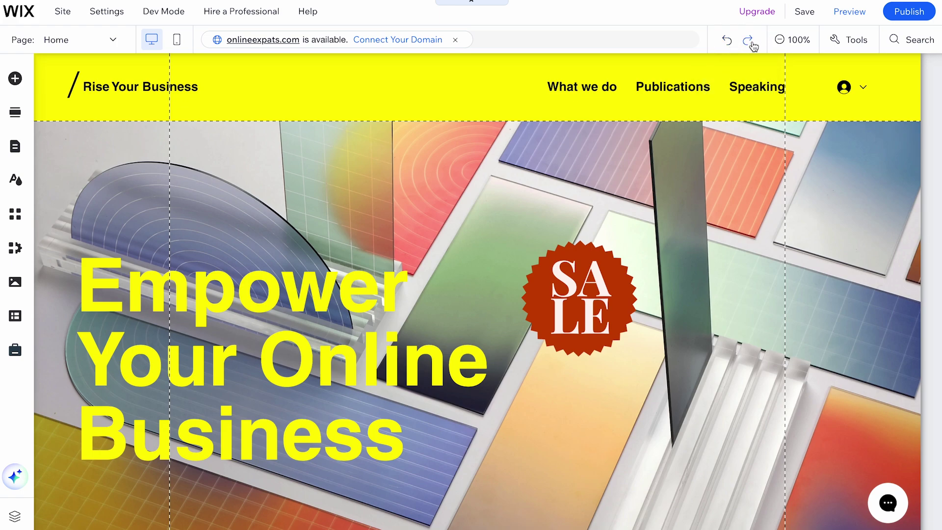
# Zoom the canvas to 50% and back, and toggle Rulers and Toolbar on and off
pyautogui.click(801, 44)
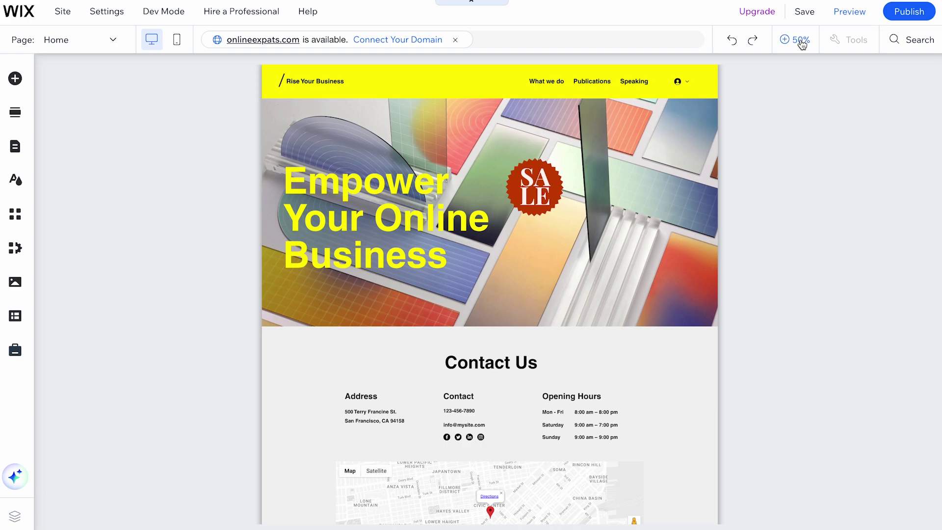
pyautogui.click(801, 42)
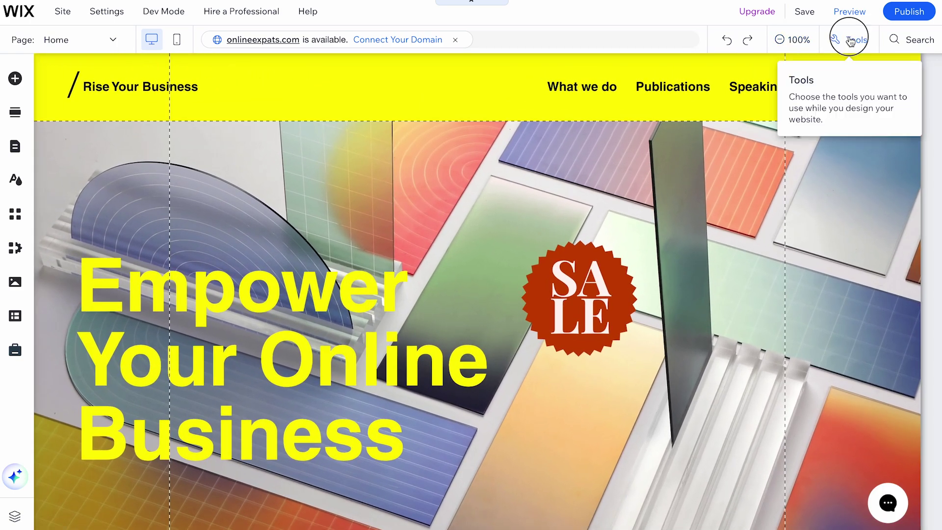
pyautogui.click(850, 41)
pyautogui.click(843, 134)
pyautogui.click(843, 135)
pyautogui.click(843, 82)
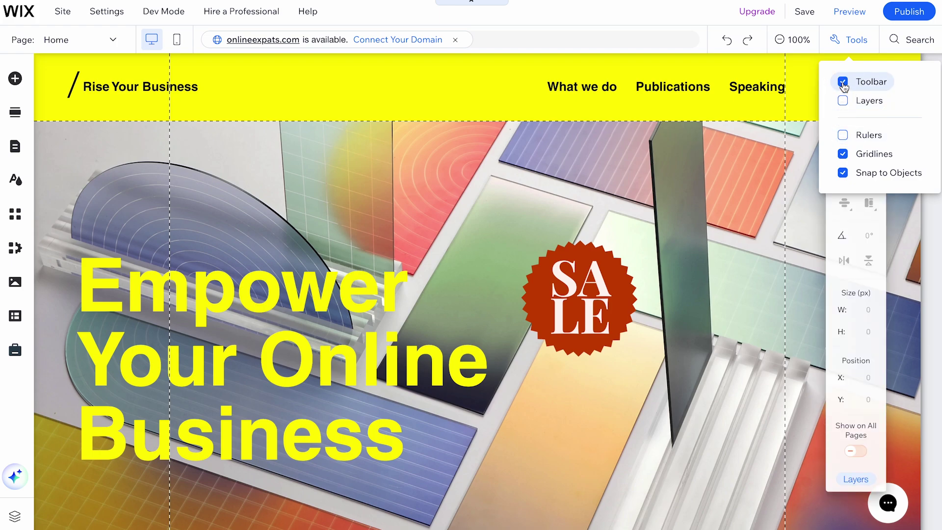
pyautogui.click(843, 83)
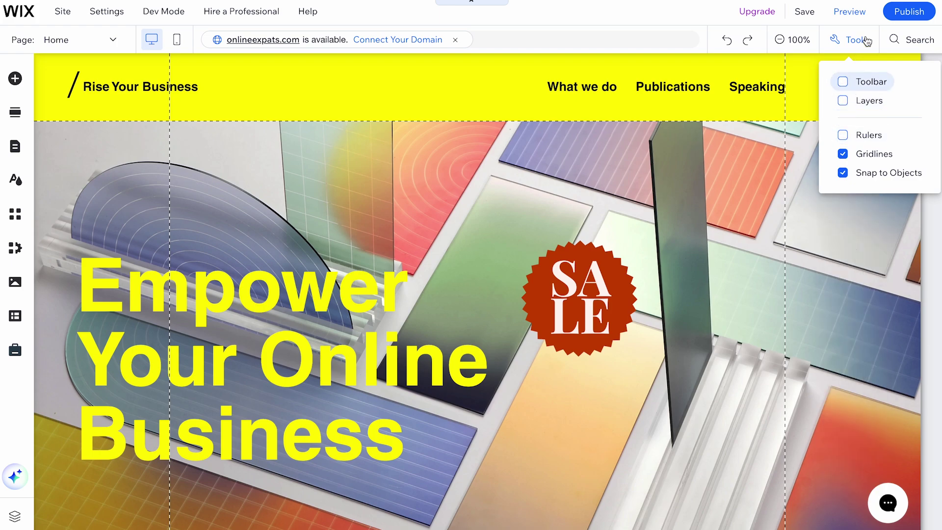
# Enter 'Edit' in the editor search, then clear the query box
pyautogui.click(908, 40)
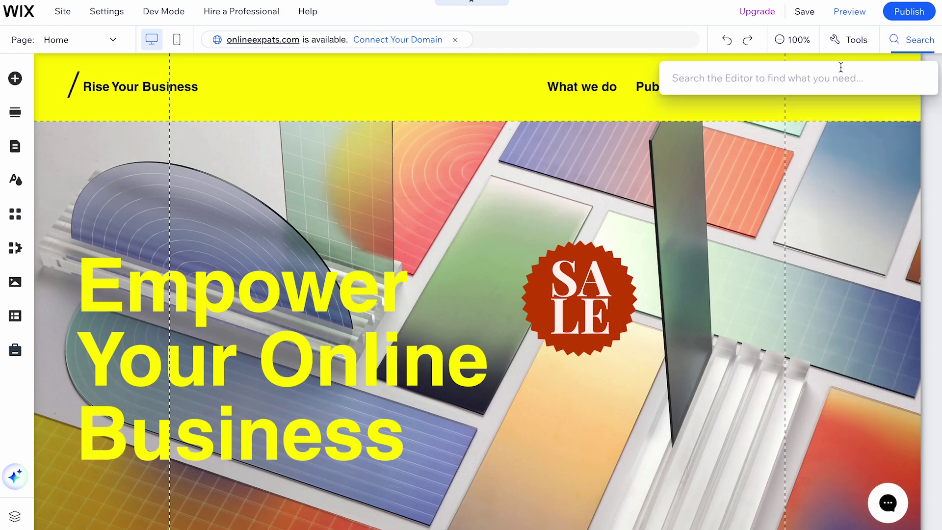
pyautogui.write('Editor')
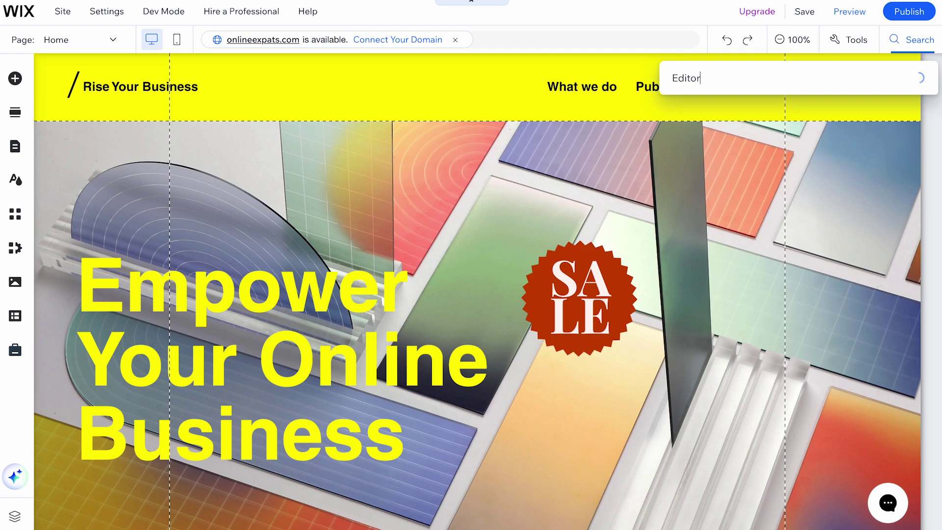
pyautogui.hotkey('ctrl', 'a')
pyautogui.press('BackSpace')
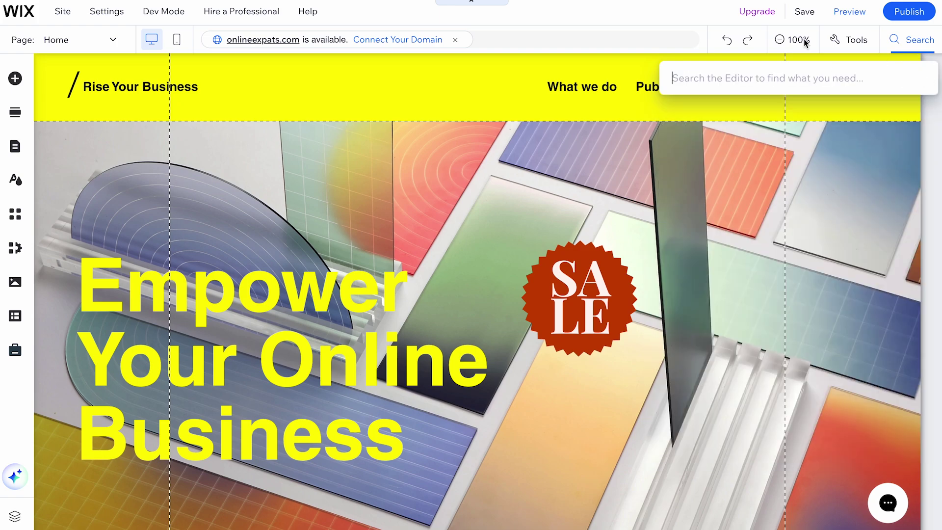
# Close the search with Escape and review the Site, Settings, Dev Mode, Help, Upgrade, Preview and Publish menus
pyautogui.press('Escape')
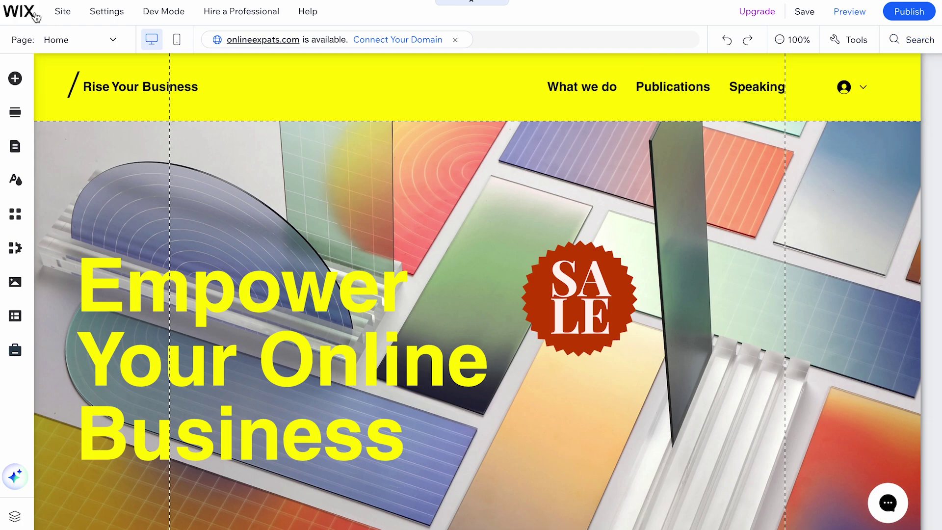
pyautogui.moveTo(28, 15)
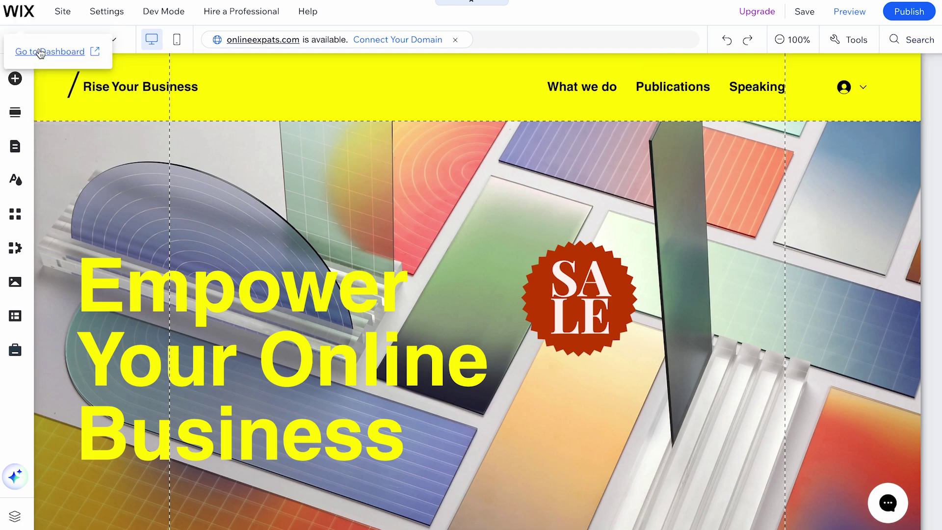
pyautogui.click(65, 14)
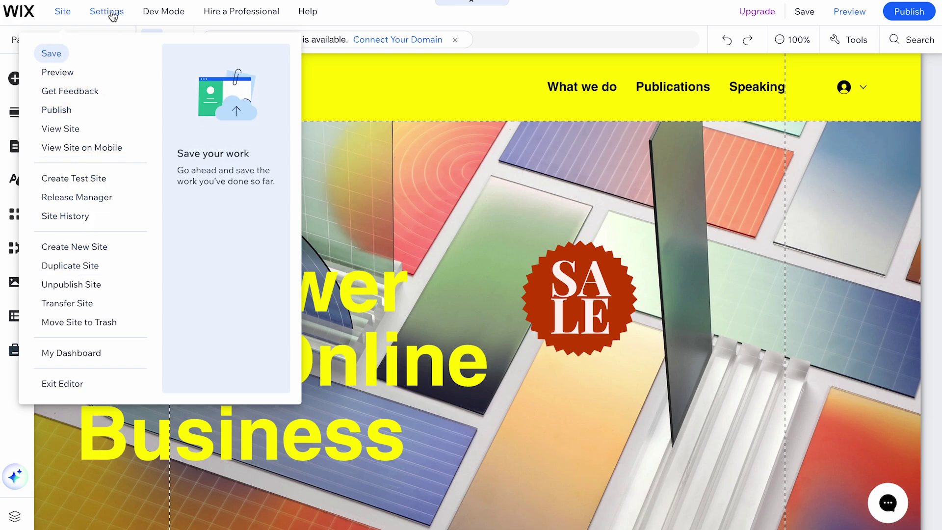
pyautogui.moveTo(113, 16)
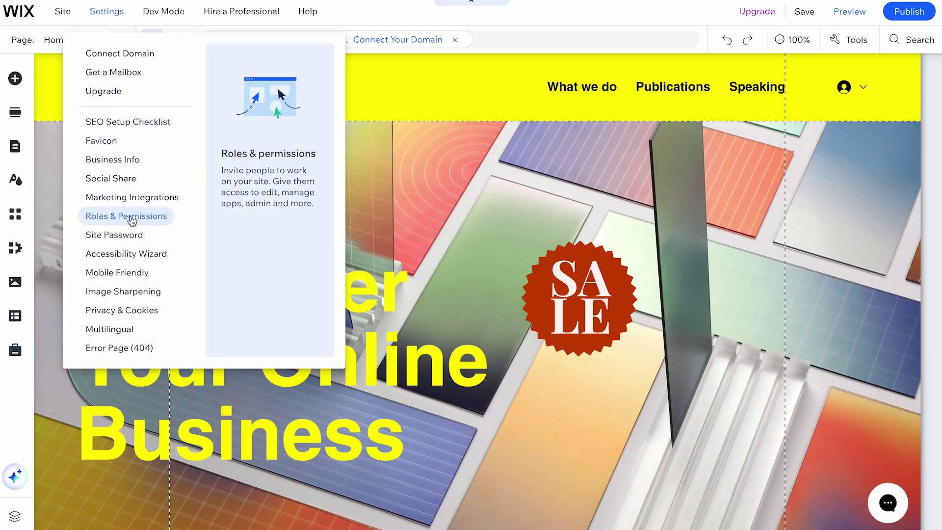
pyautogui.moveTo(161, 16)
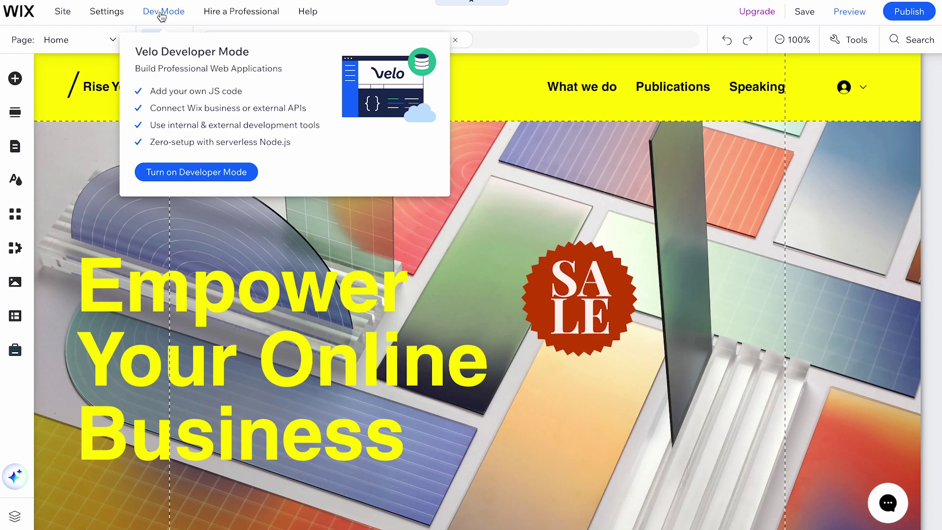
pyautogui.moveTo(228, 13)
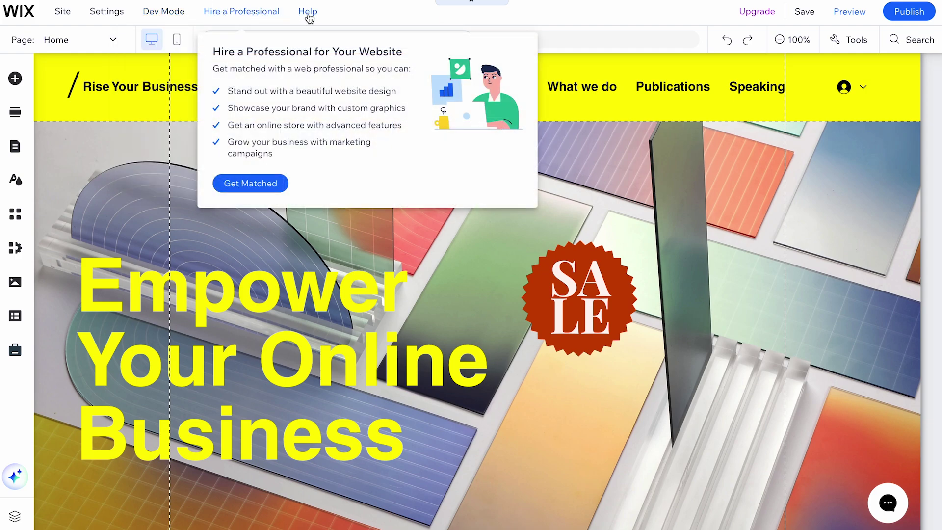
pyautogui.moveTo(308, 18)
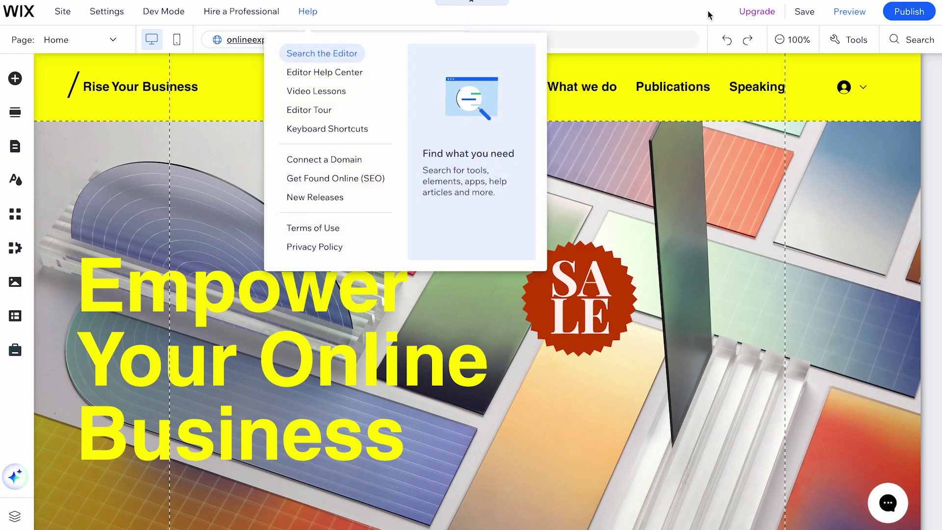
pyautogui.moveTo(755, 17)
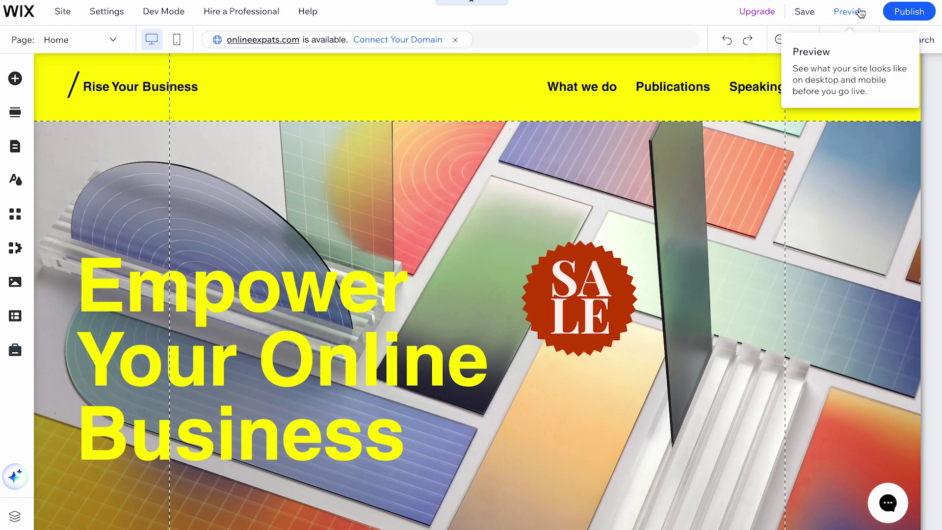
pyautogui.moveTo(912, 13)
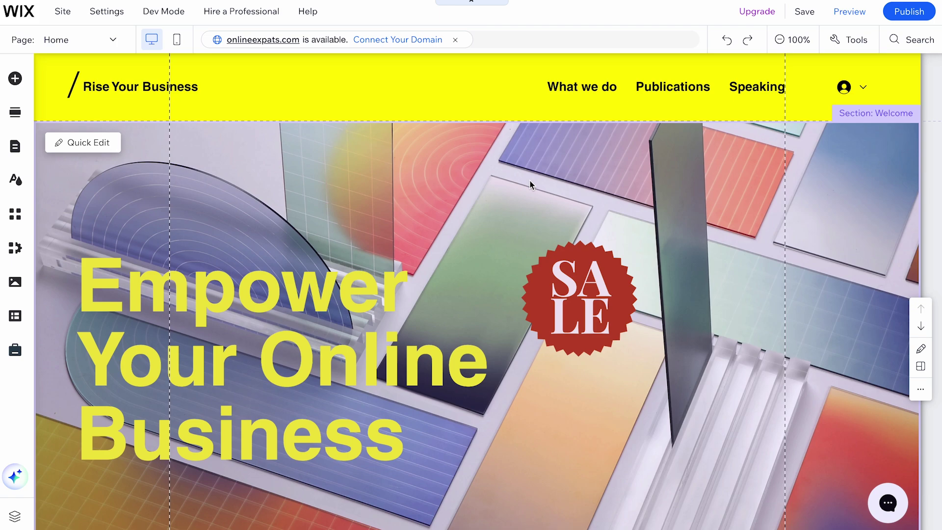
# Check the hero strip menu, toggle editor controls off and on, then paste a comment on the YouTube tutorial
pyautogui.rightClick(530, 184)
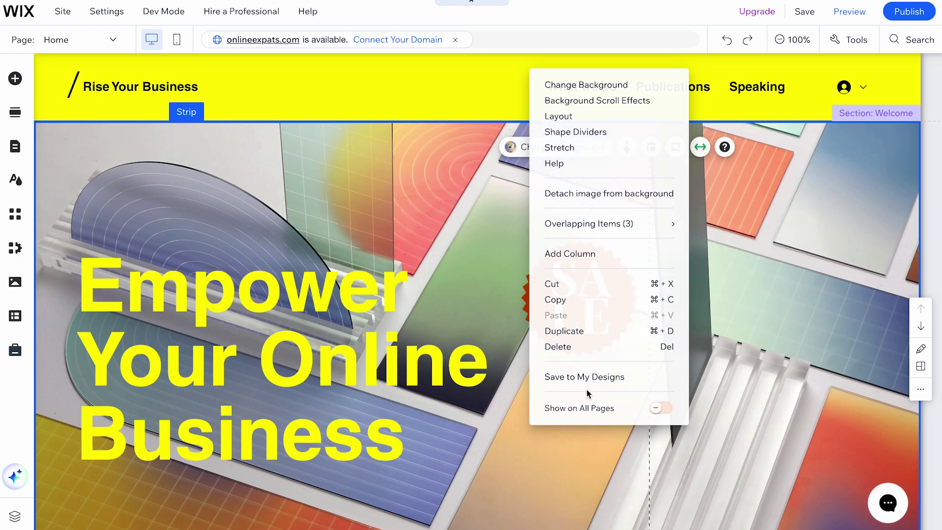
pyautogui.click(507, 184)
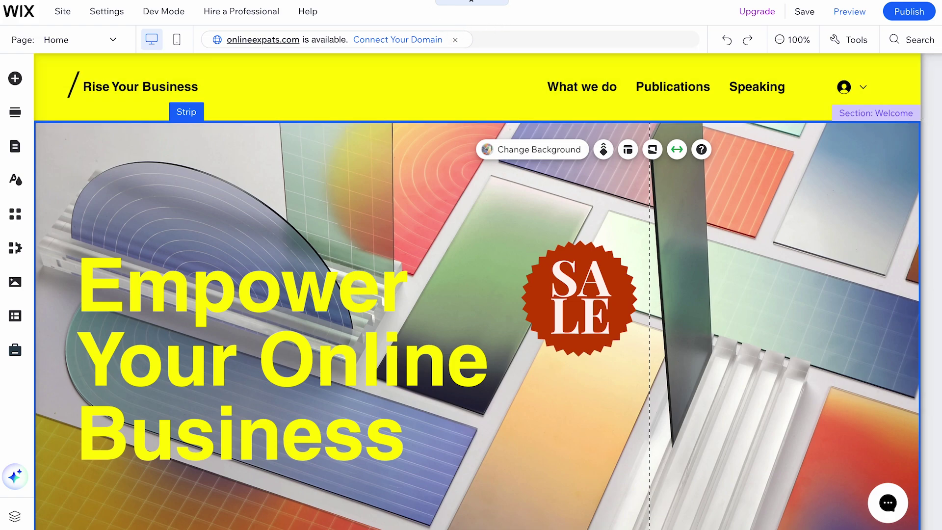
pyautogui.click(474, 4)
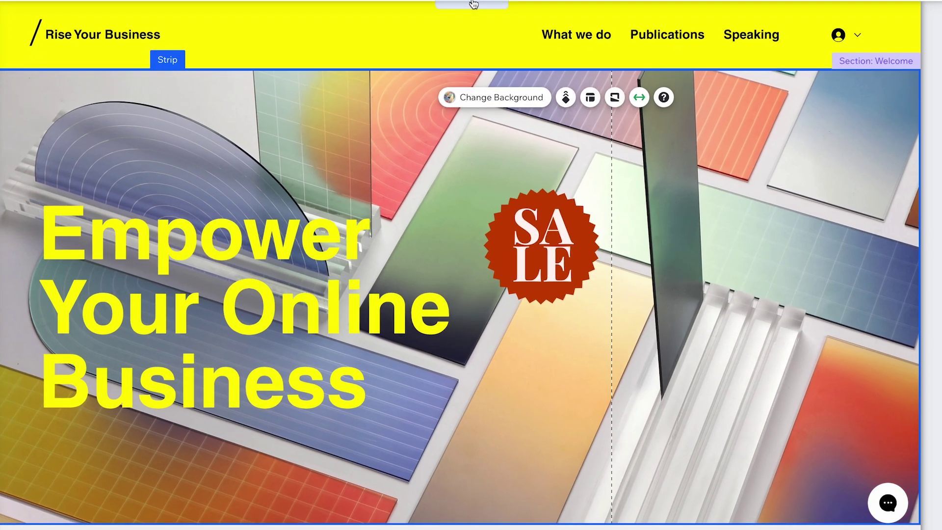
pyautogui.click(473, 4)
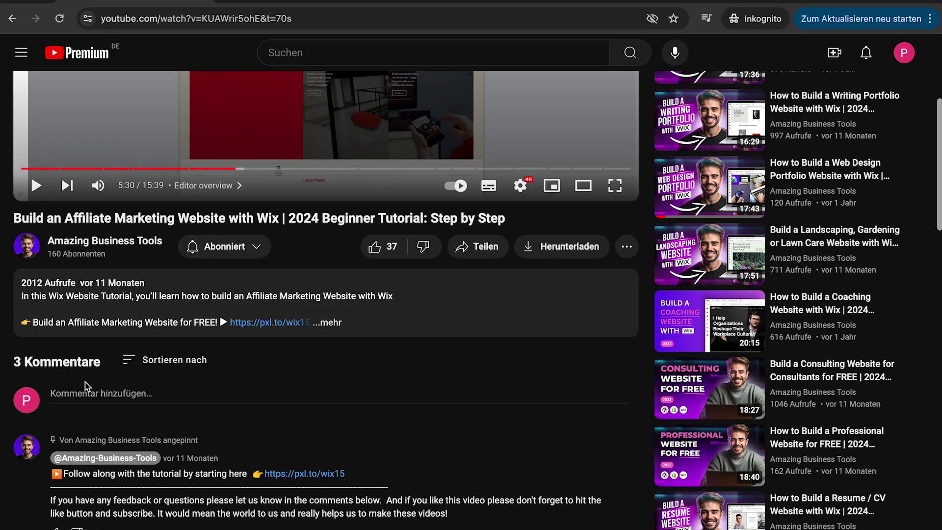
pyautogui.click(85, 392)
pyautogui.write('Your comment or question')
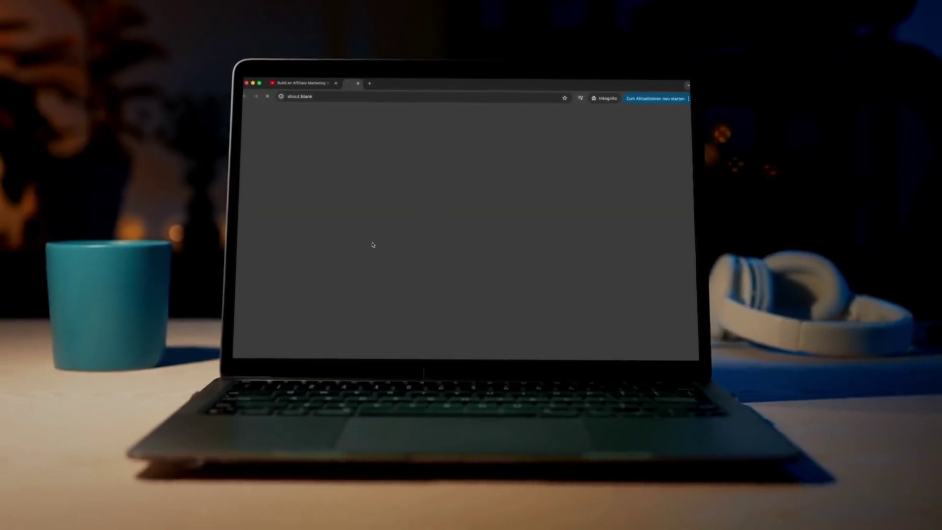
# Enter an e-mail address on the Wix landing page and submit it to reach Sign Up
pyautogui.write('your-email@emai')
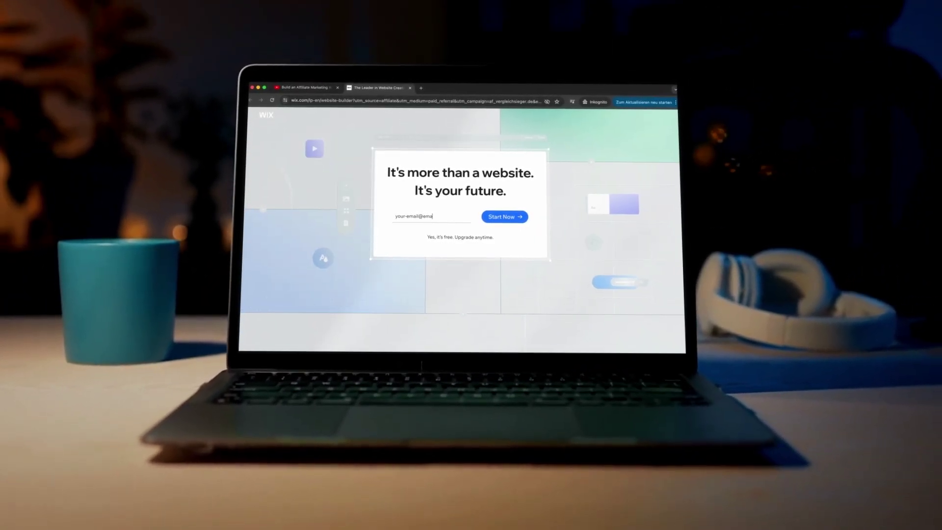
pyautogui.write('l.com')
pyautogui.press('Return')
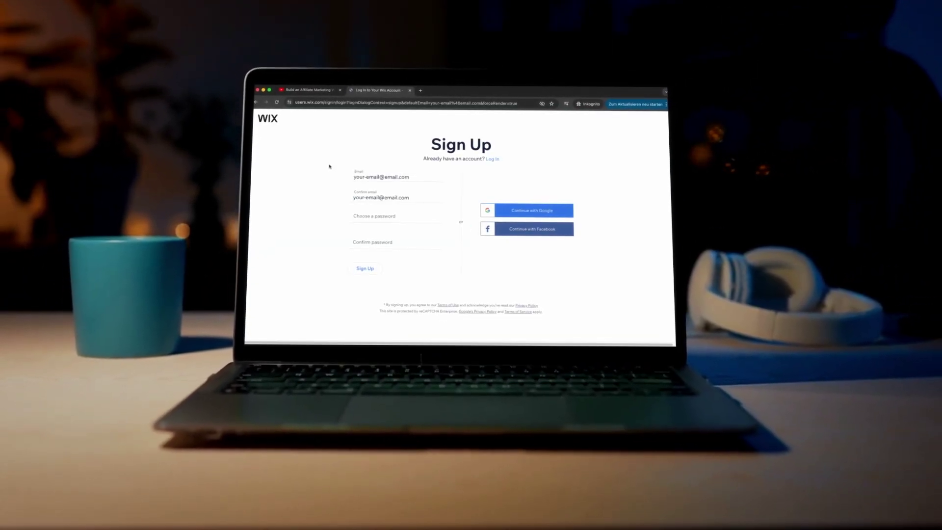